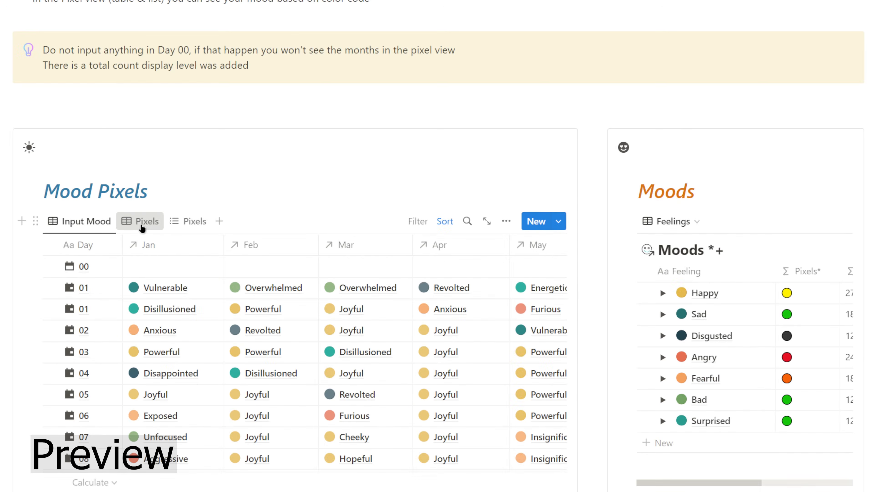
# - Look over the Pixels view of the Mood Pixels table and the Total Mood Count groups beside it
pyautogui.scroll(-1, 529, 167)
pyautogui.scroll(-10, 523, 167)
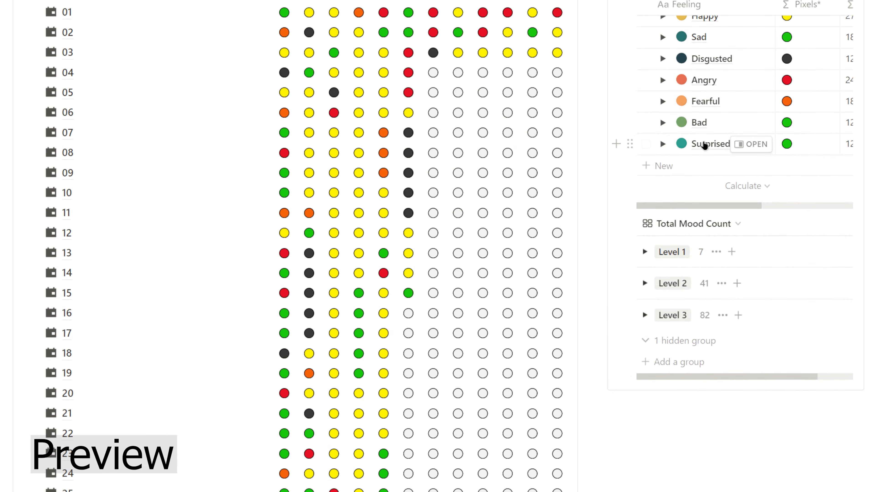
pyautogui.scroll(-9, 705, 144)
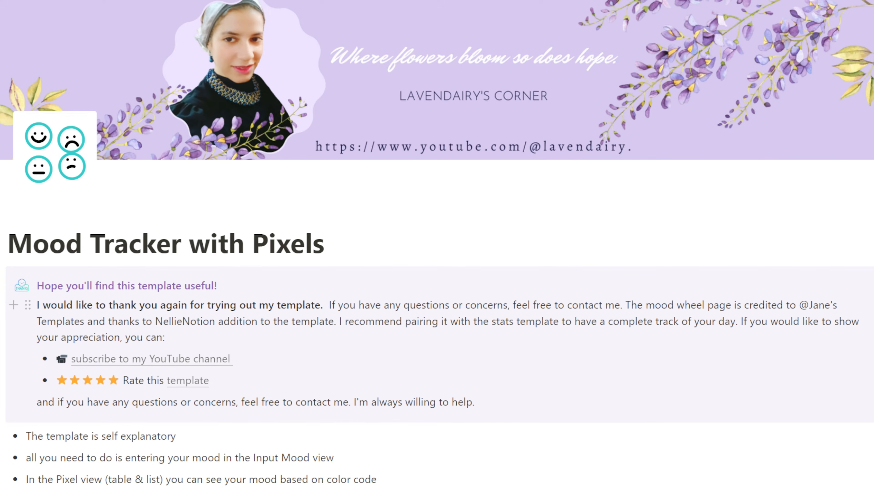
# - Review the Mood Tracker with Pixels page from its instructions to the footer, including the contents of the Database (don't delete) section
pyautogui.scroll(-2, 561, 214)
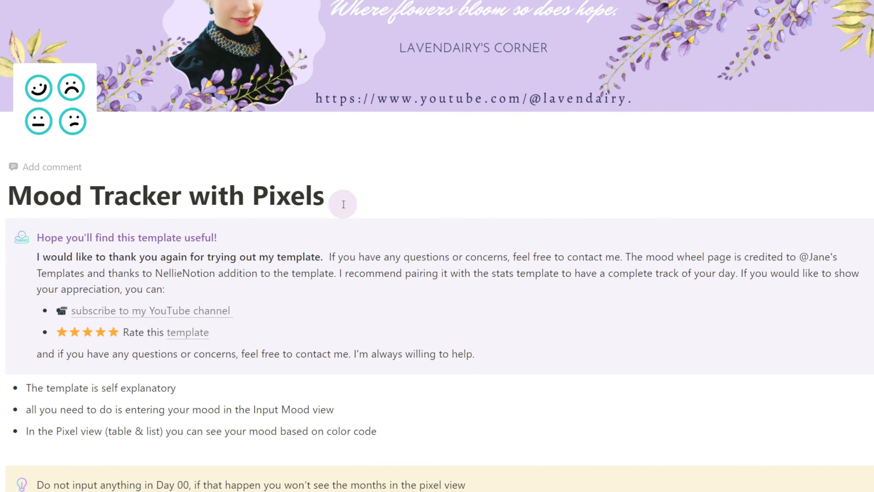
pyautogui.scroll(-5, 342, 204)
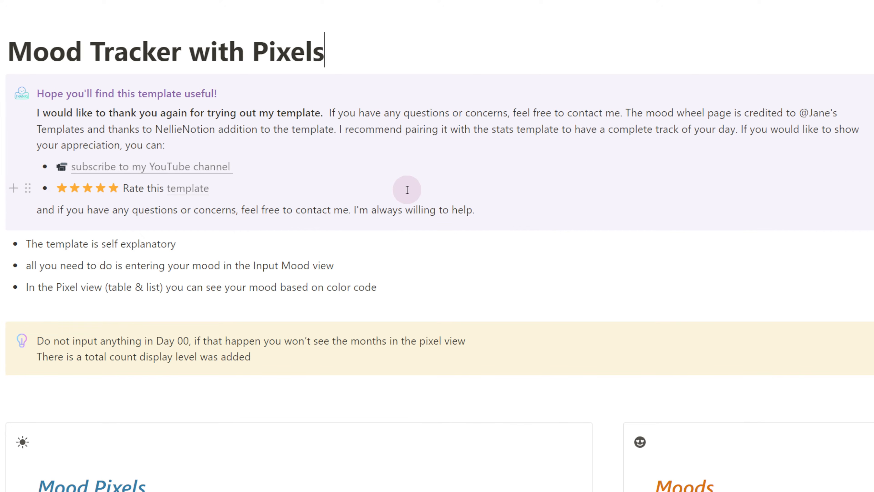
pyautogui.scroll(-7, 407, 190)
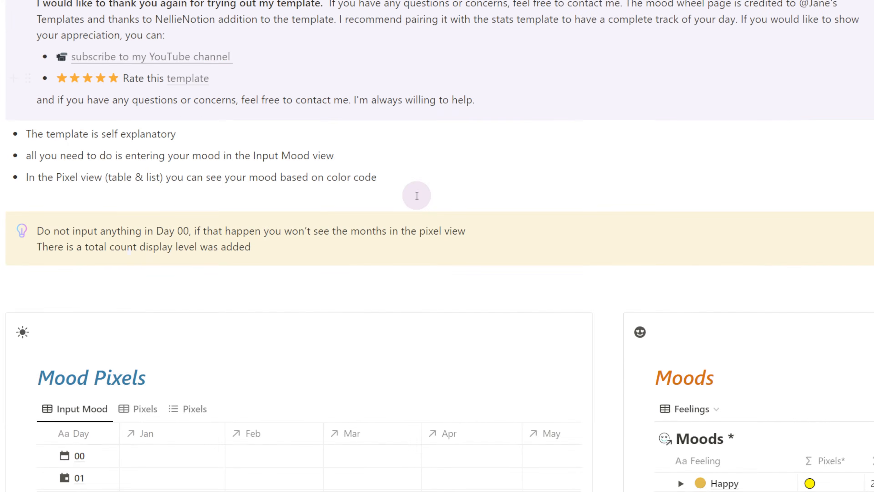
pyautogui.scroll(-5, 394, 307)
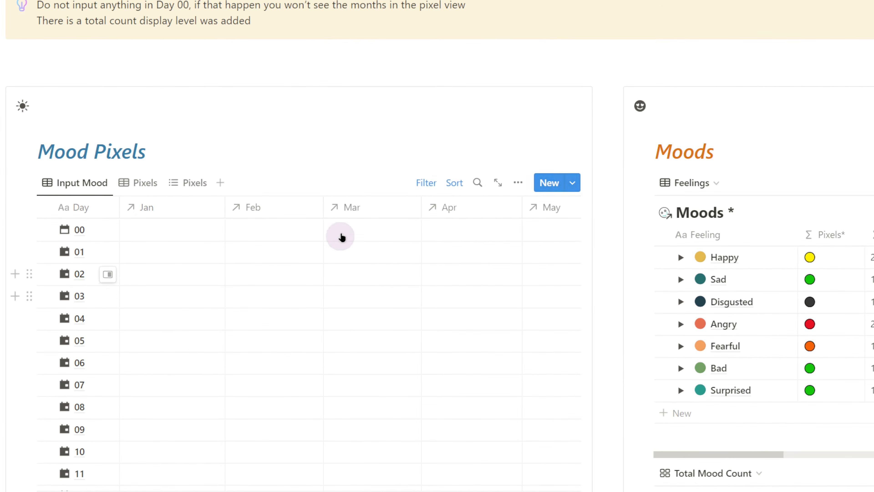
pyautogui.scroll(-5, 347, 280)
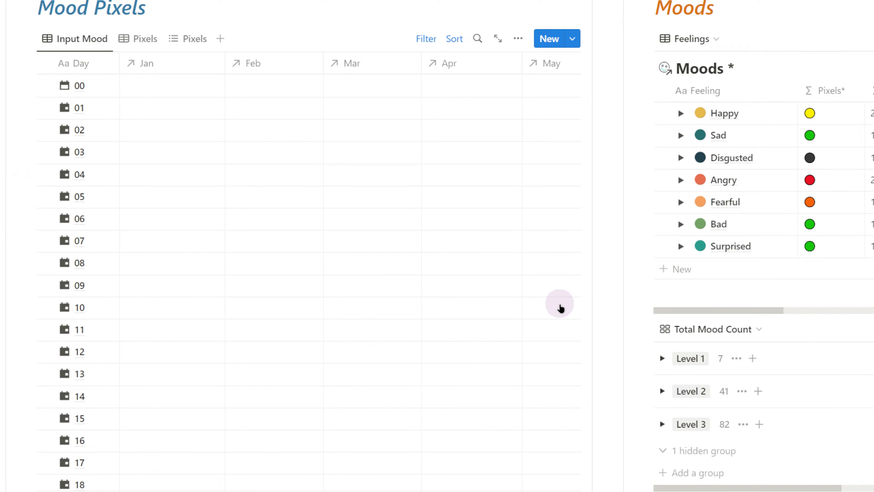
pyautogui.scroll(-6, 558, 303)
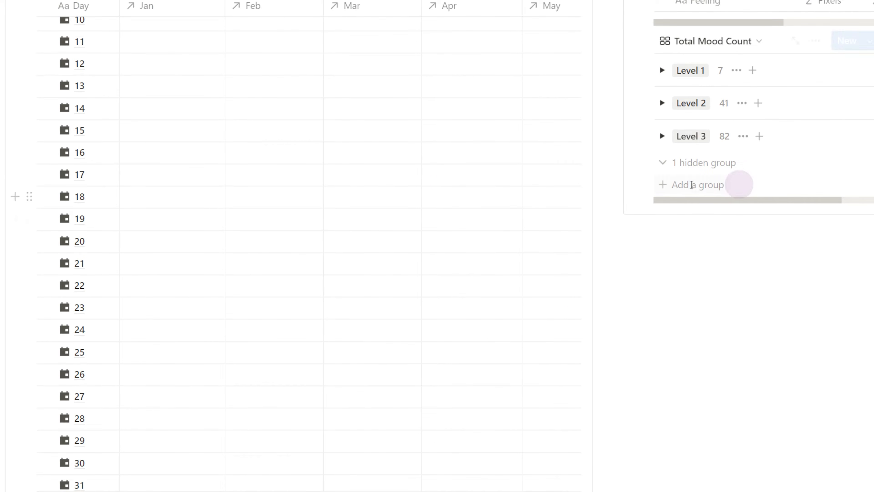
pyautogui.scroll(-8, 684, 238)
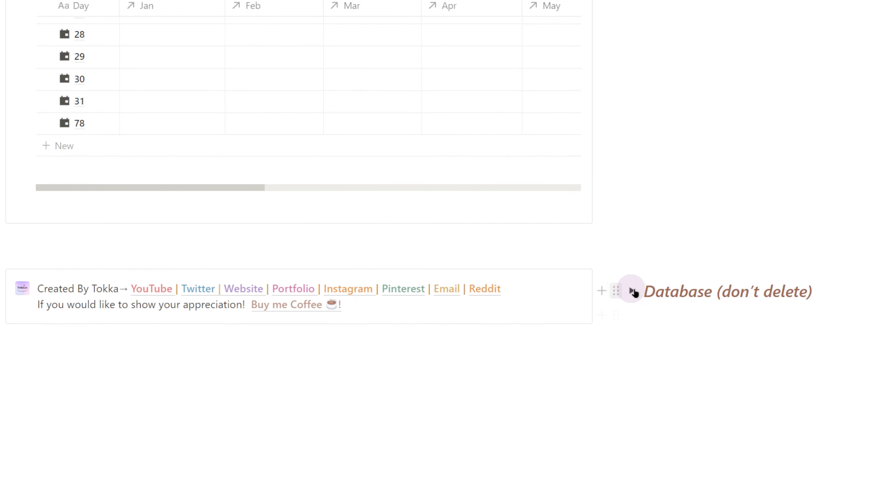
pyautogui.click(632, 292)
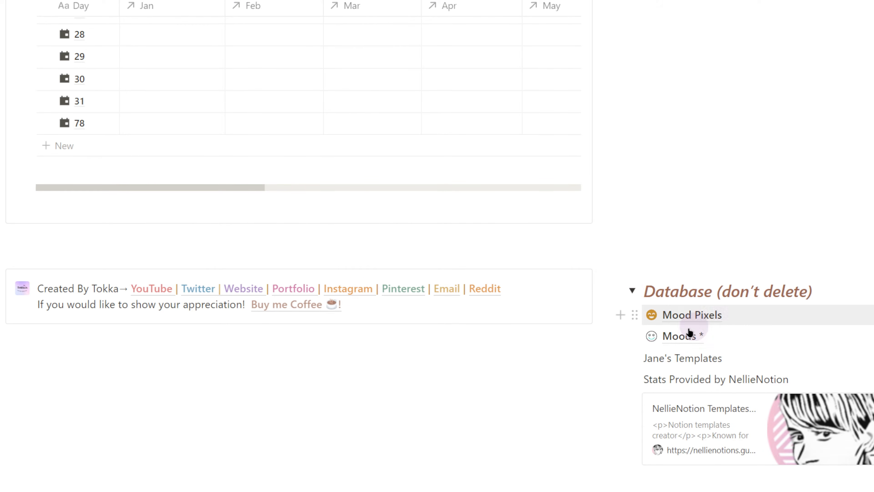
pyautogui.click(633, 291)
# - Inspect the sub-moods under Happy and Playful in the Moods table, then collapse both levels
pyautogui.scroll(12, 527, 289)
pyautogui.scroll(4, 427, 306)
pyautogui.scroll(3, 326, 298)
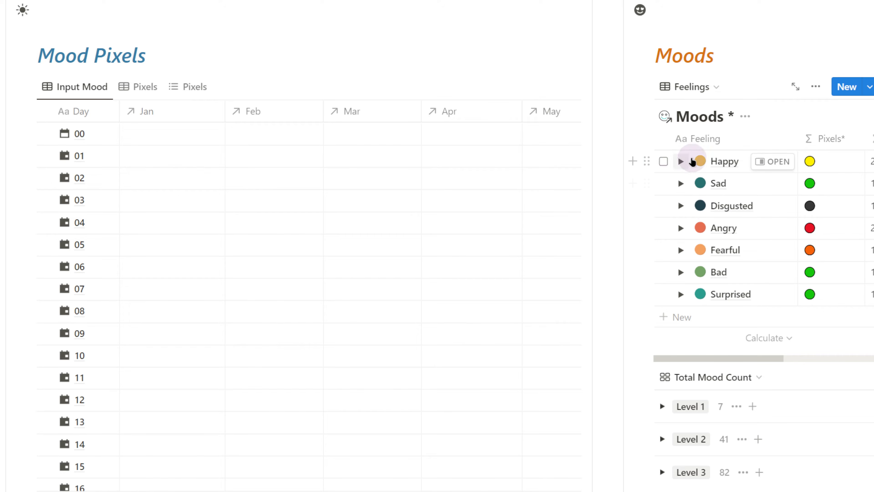
pyautogui.click(681, 163)
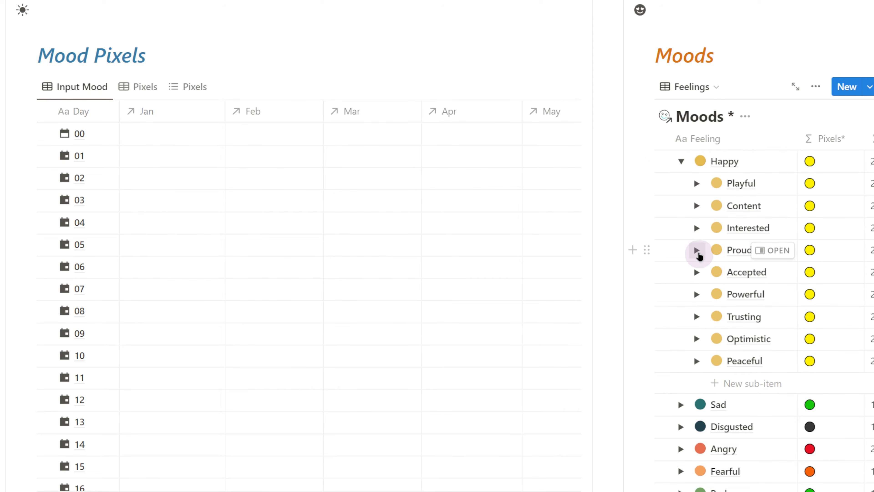
pyautogui.click(697, 183)
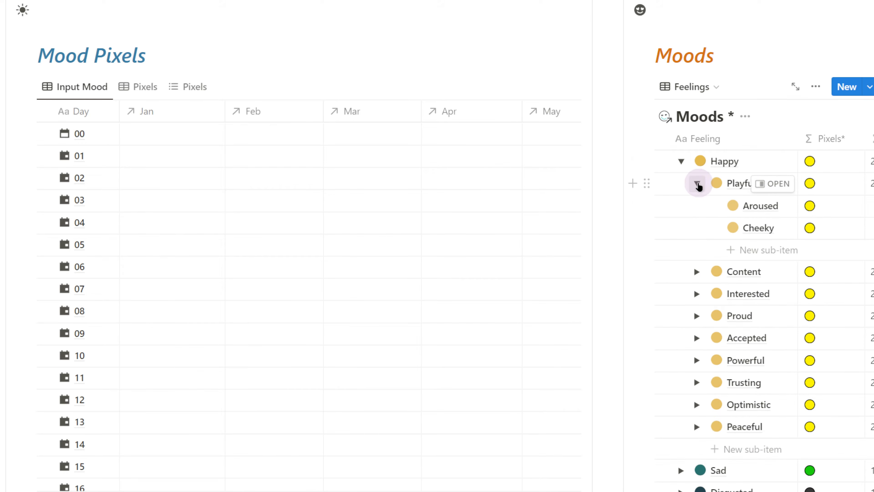
pyautogui.click(697, 183)
pyautogui.click(681, 161)
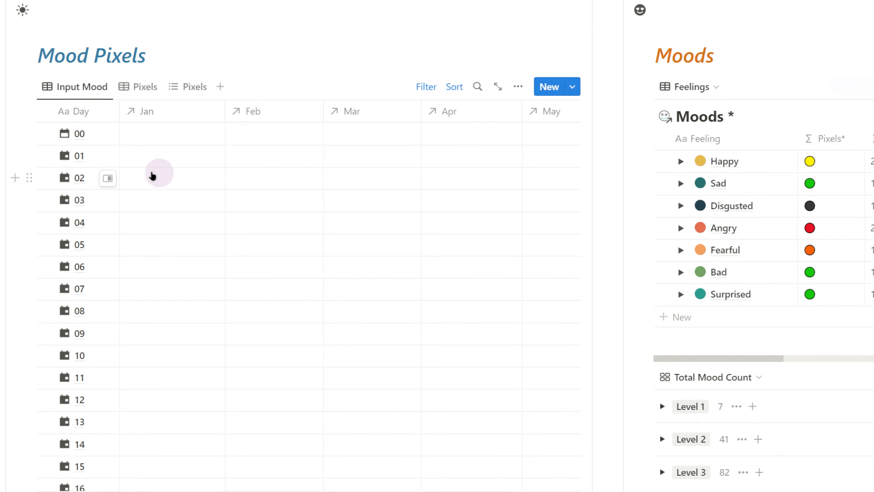
# - Browse the moods available for linking in the January cell of day 01, leaving the cell empty
pyautogui.click(154, 160)
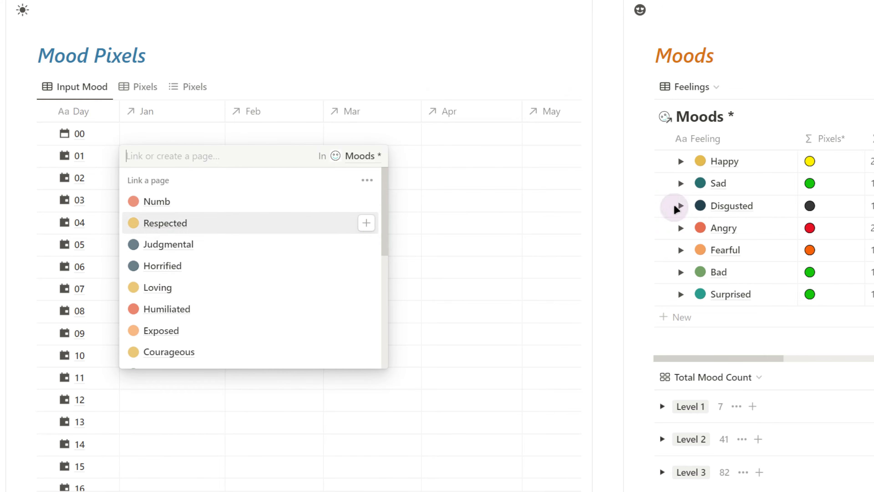
pyautogui.scroll(-10, 281, 211)
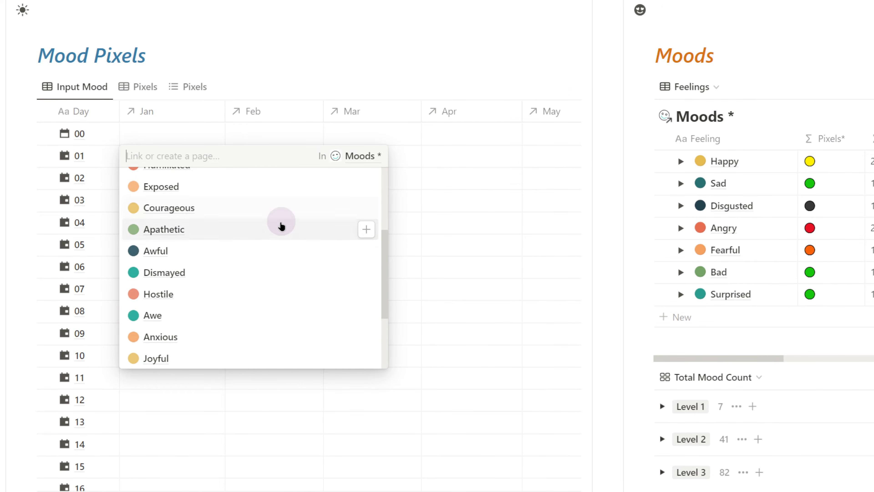
pyautogui.scroll(-10, 282, 293)
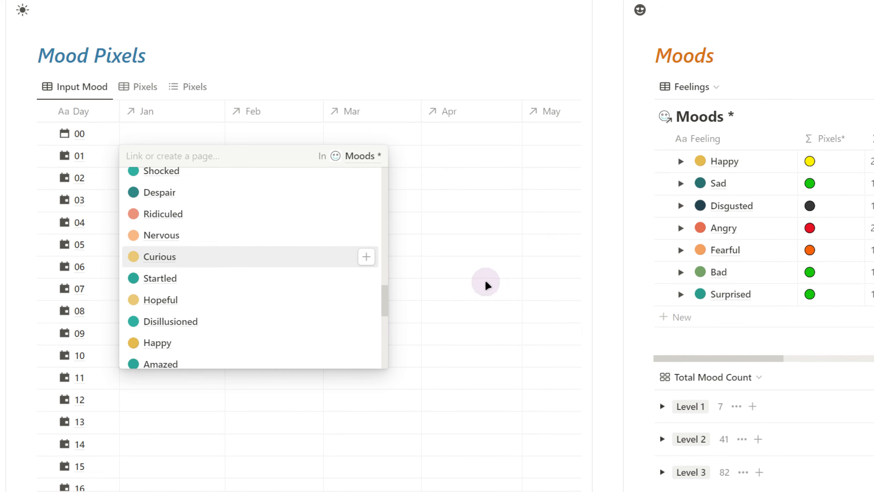
pyautogui.click(696, 160)
# - Look up the Playful moods under Happy and link Aroused to day 01 in January, collapsing the mood list again
pyautogui.click(679, 162)
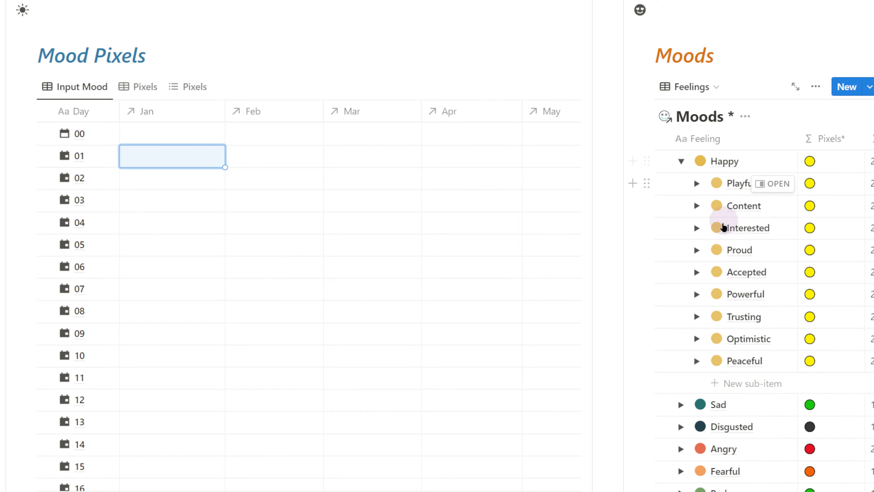
pyautogui.click(696, 184)
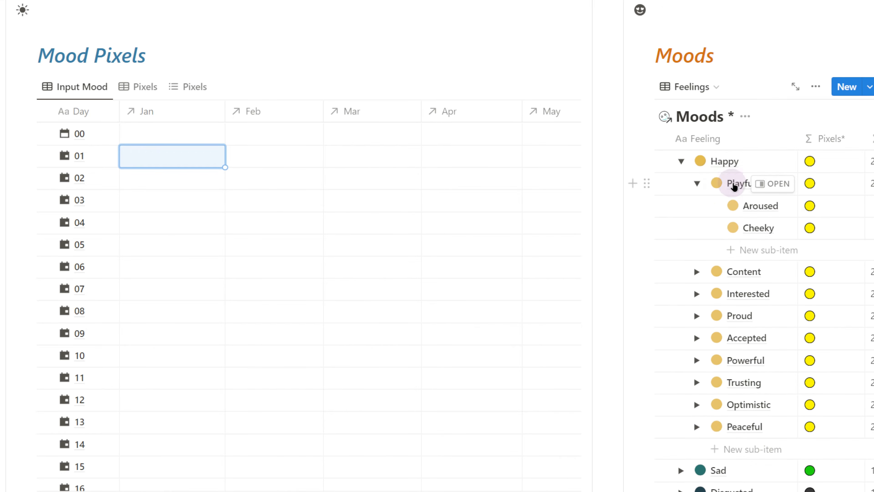
pyautogui.click(158, 163)
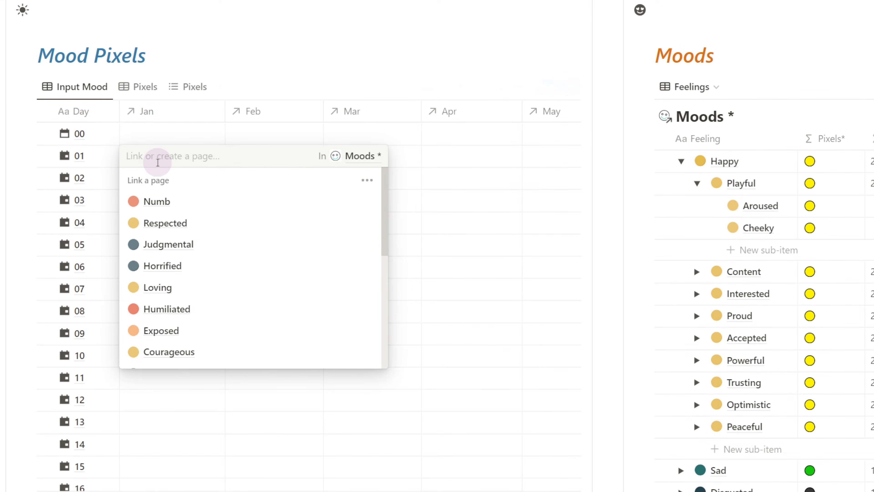
pyautogui.write('Aroused')
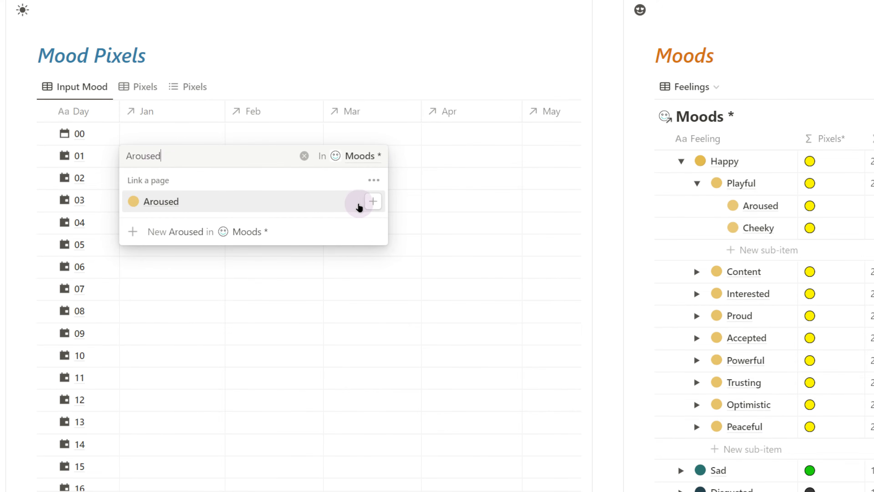
pyautogui.click(370, 205)
pyautogui.press('Escape')
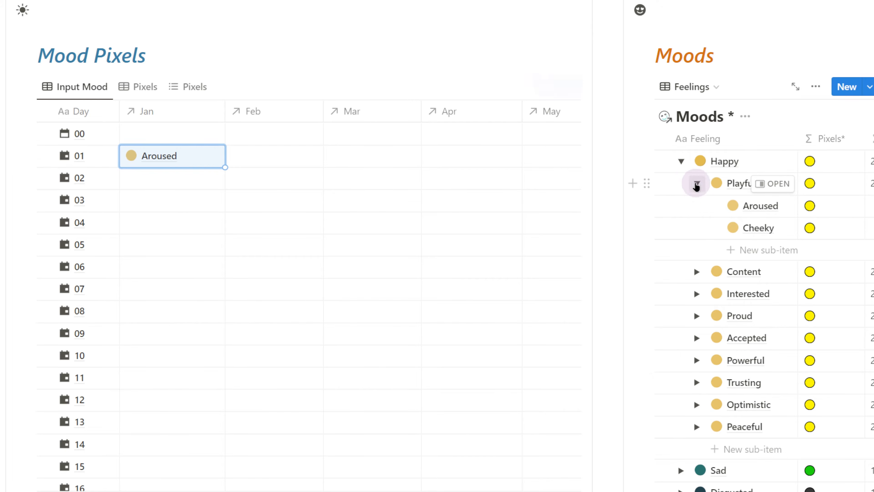
pyautogui.click(697, 183)
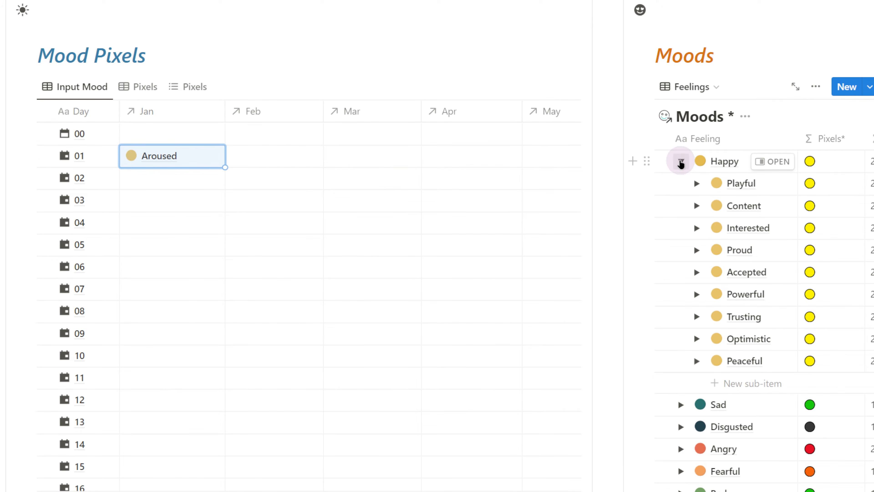
pyautogui.click(680, 162)
# - Expand Level 1 of the Total Mood Count and link the mood Bad to day 03 in January
pyautogui.scroll(-5, 727, 285)
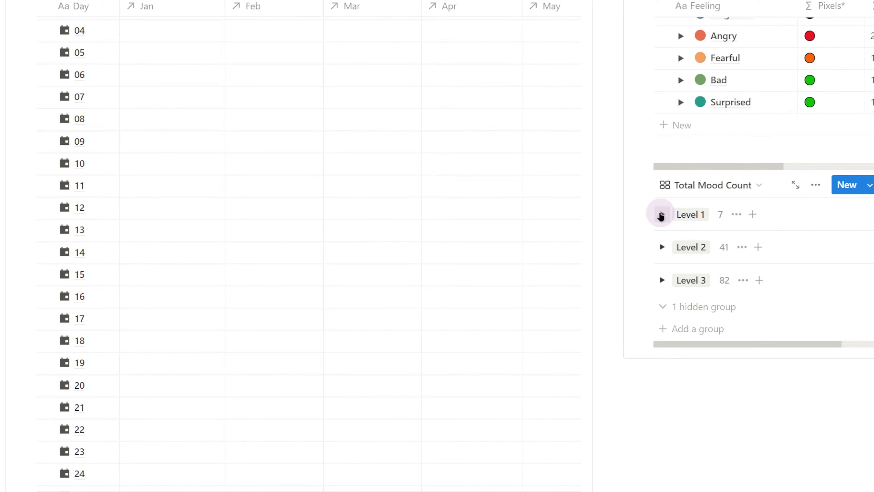
pyautogui.click(660, 215)
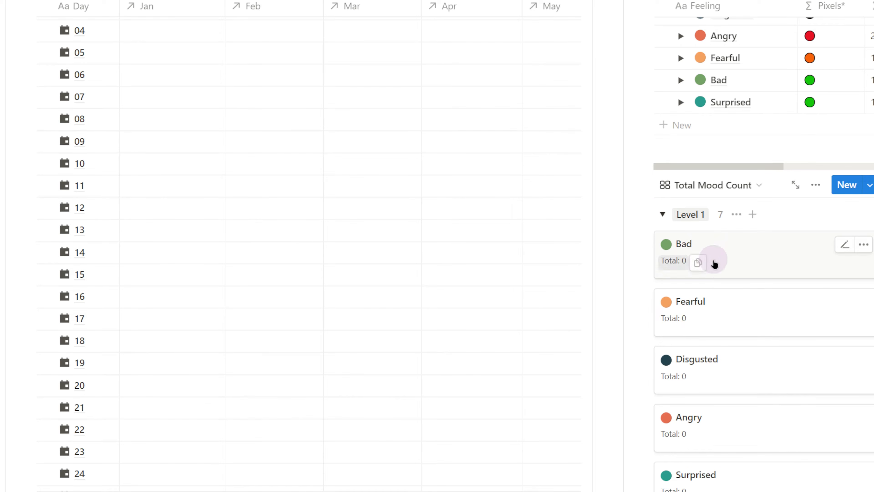
pyautogui.scroll(5, 219, 235)
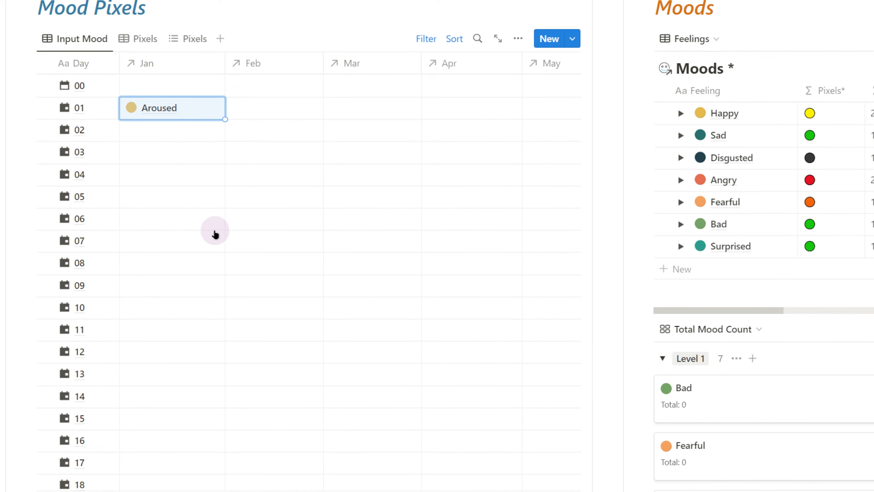
pyautogui.click(163, 157)
pyautogui.write('Bad')
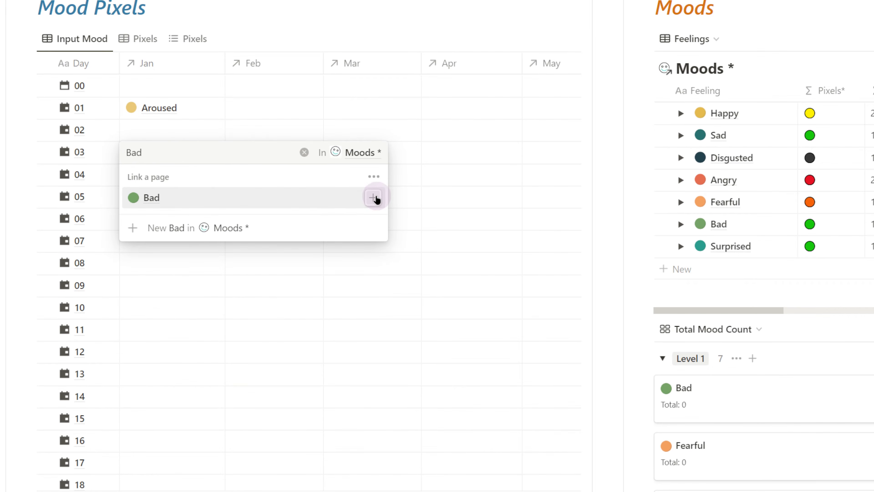
pyautogui.press('Escape')
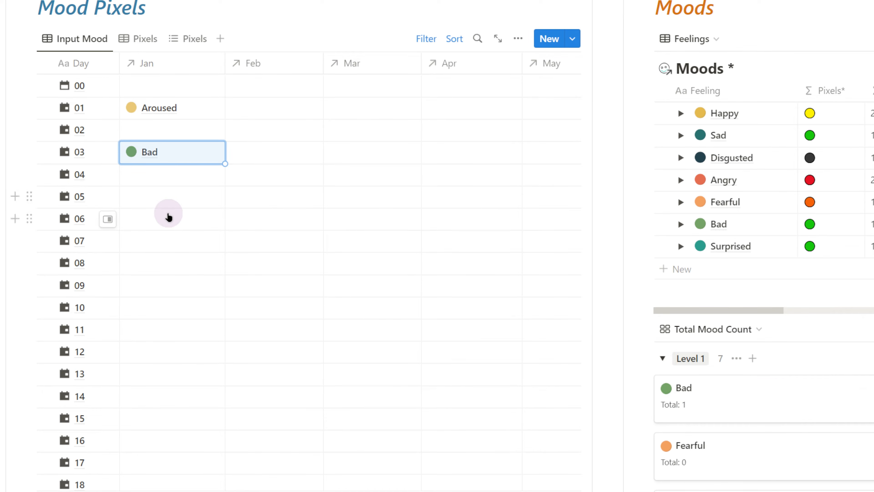
# - Link the mood Bad to day 05 in January
pyautogui.click(172, 209)
pyautogui.write('Bad')
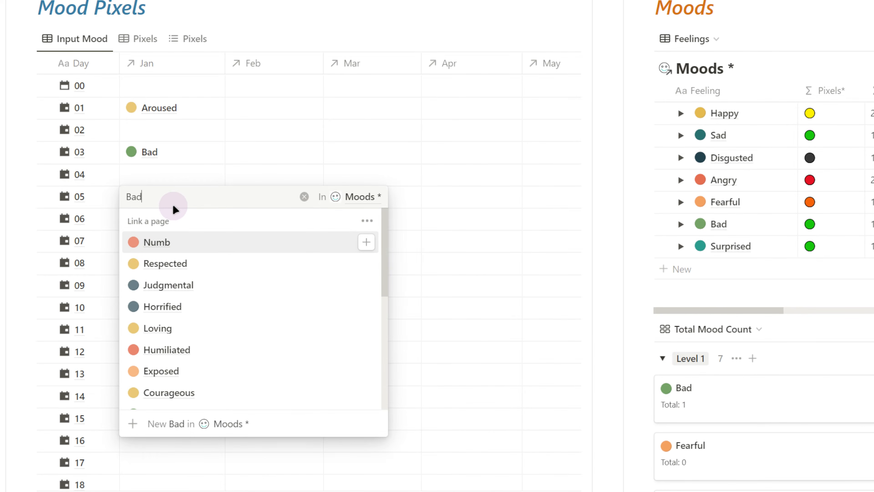
pyautogui.click(366, 242)
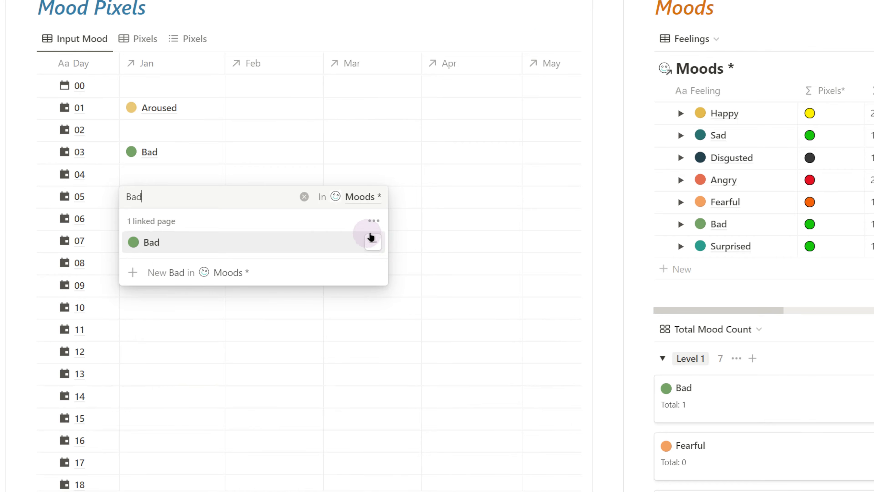
pyautogui.press('Escape')
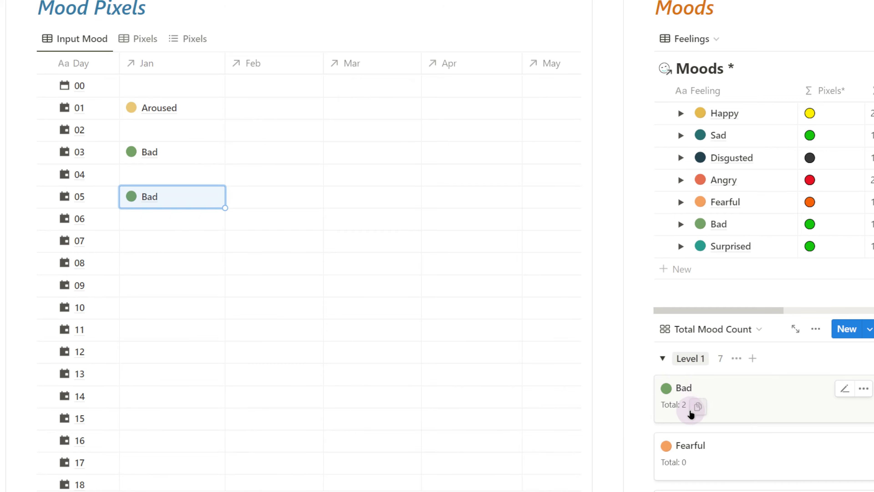
# - Collapse Level 1 of the Total Mood Count and inspect the mood cards in the Level 2 and Level 3 groups
pyautogui.click(662, 358)
pyautogui.scroll(-2, 677, 371)
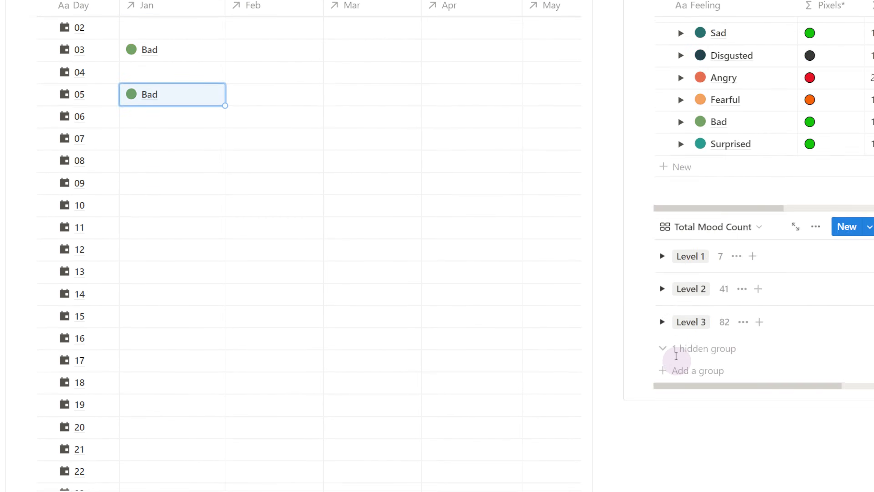
pyautogui.scroll(-3, 677, 371)
pyautogui.click(662, 200)
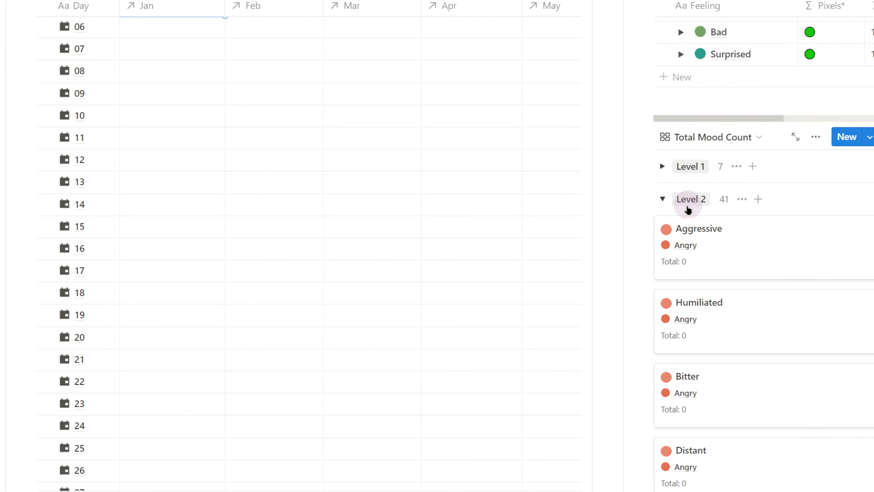
pyautogui.click(663, 200)
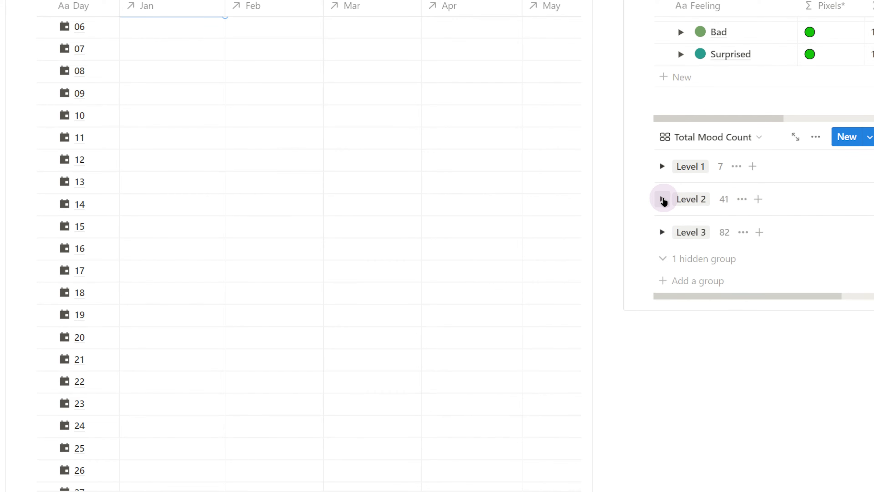
pyautogui.click(662, 232)
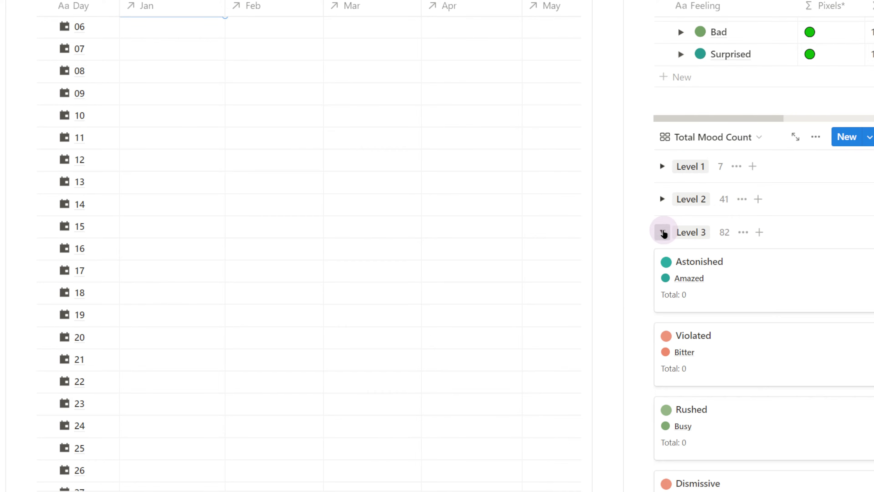
# - Collapse Level 3 of the Total Mood Count and look through the monthly mood entries in the Input Mood table
pyautogui.click(662, 233)
pyautogui.scroll(5, 571, 272)
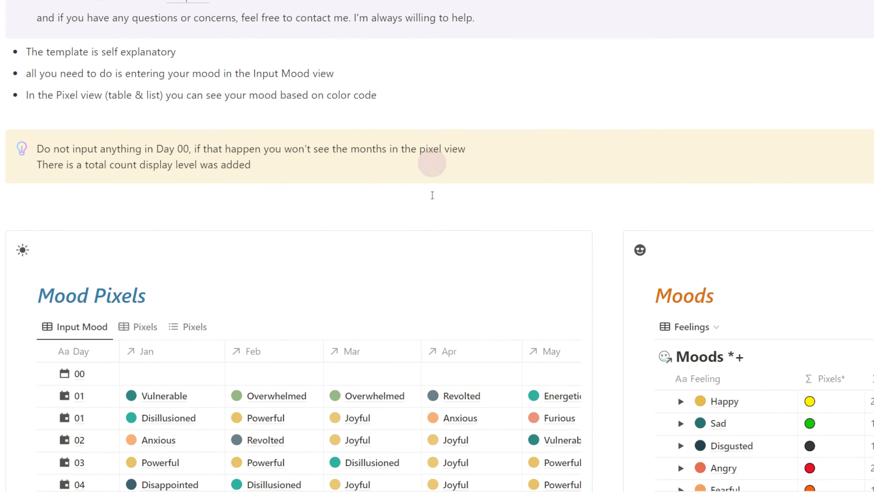
pyautogui.scroll(-5, 440, 356)
pyautogui.scroll(-7, 440, 356)
pyautogui.scroll(-5, 440, 357)
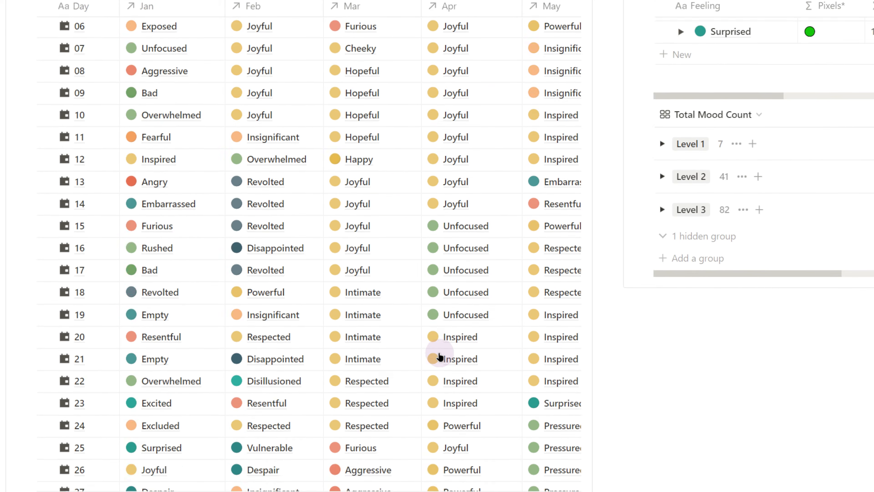
# - Expand Level 1 of the Total Mood Count, review the totals on its mood cards, and collapse it again
pyautogui.scroll(5, 665, 187)
pyautogui.click(662, 167)
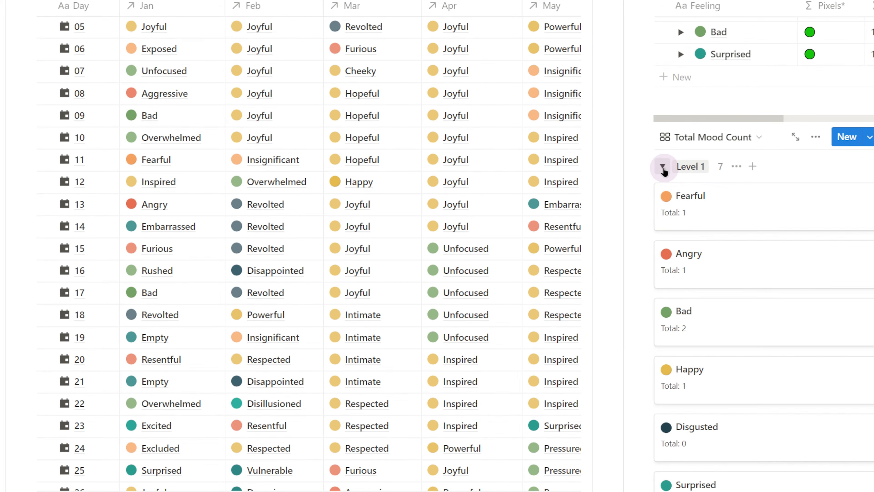
pyautogui.scroll(-5, 753, 298)
pyautogui.scroll(-4, 765, 307)
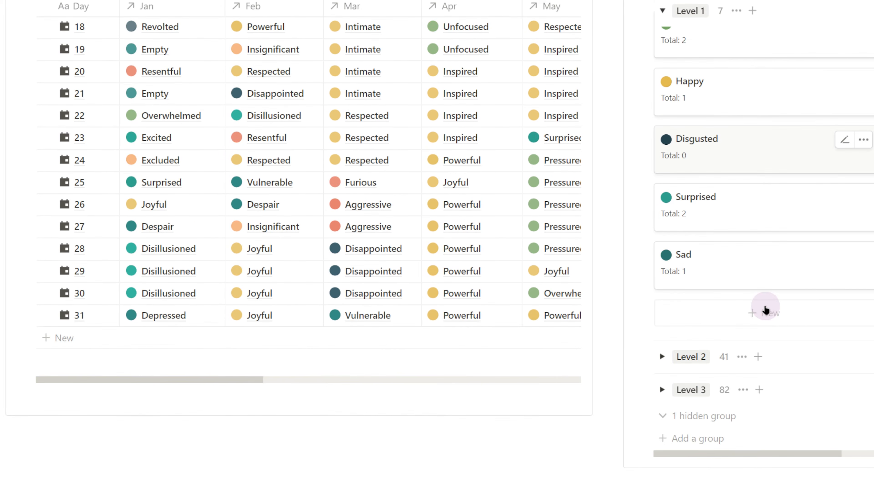
pyautogui.scroll(7, 684, 167)
pyautogui.click(662, 118)
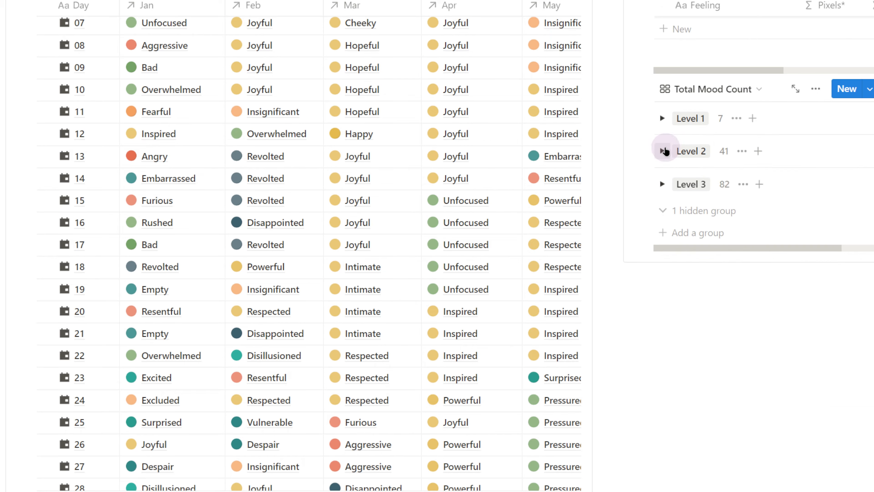
# - Expand Level 2 of the Total Mood Count, review its mood card totals, and collapse the group again
pyautogui.click(662, 151)
pyautogui.scroll(-4, 815, 201)
pyautogui.scroll(-14, 815, 202)
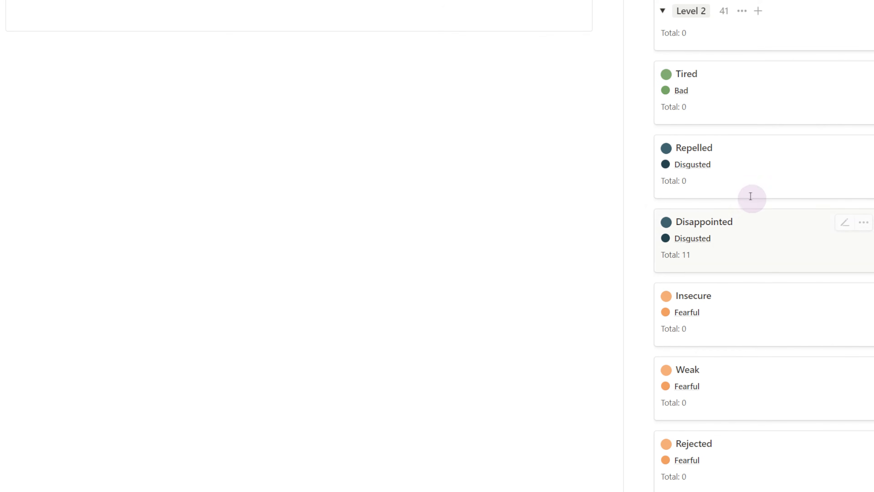
pyautogui.scroll(8, 742, 286)
pyautogui.scroll(8, 742, 286)
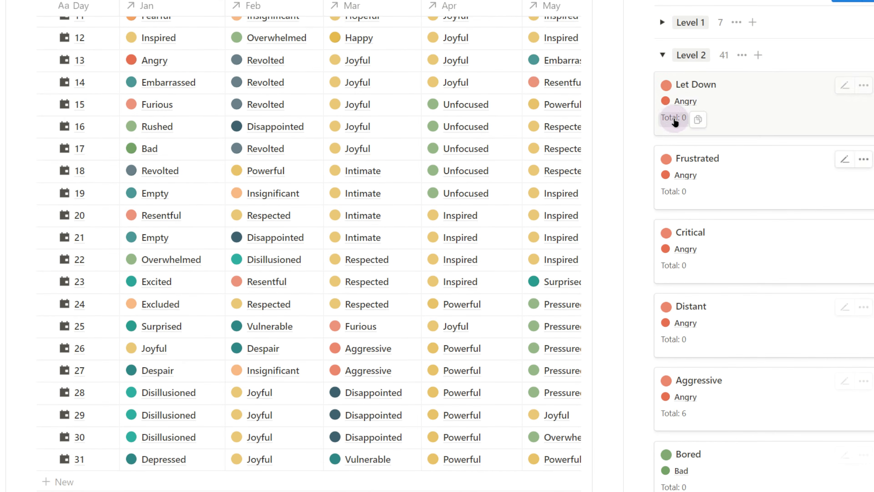
pyautogui.click(662, 103)
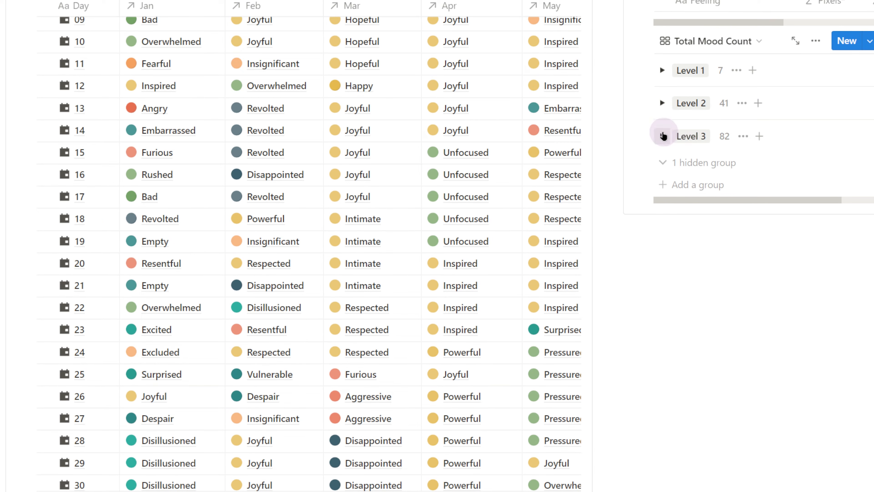
# - Expand Level 3 of the Total Mood Count, review the totals of its moods, and collapse the group again
pyautogui.click(662, 137)
pyautogui.scroll(-9, 809, 201)
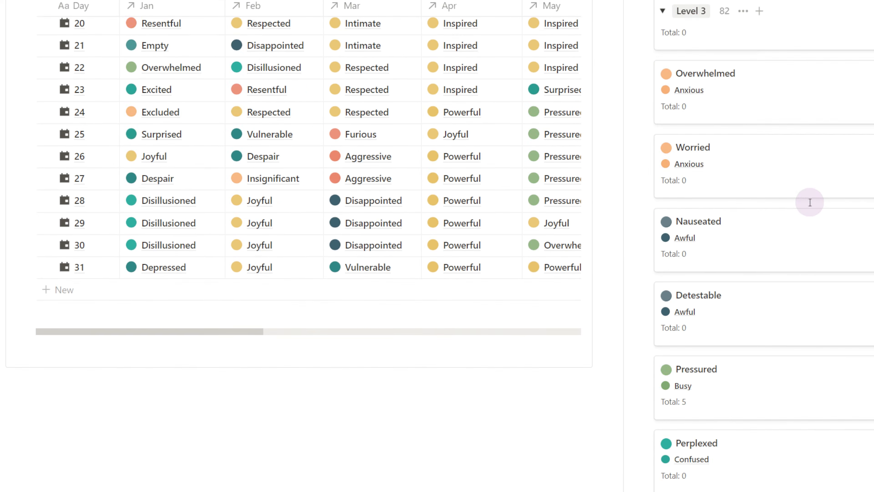
pyautogui.scroll(-19, 809, 202)
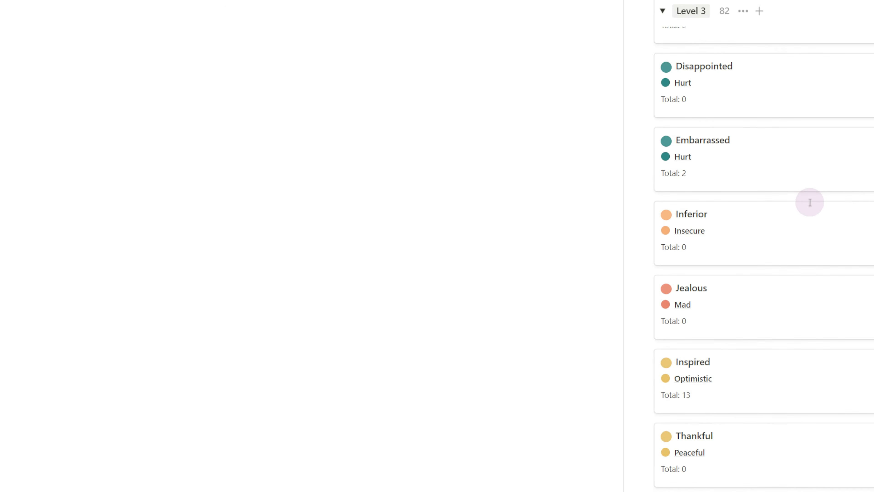
pyautogui.scroll(-9, 810, 205)
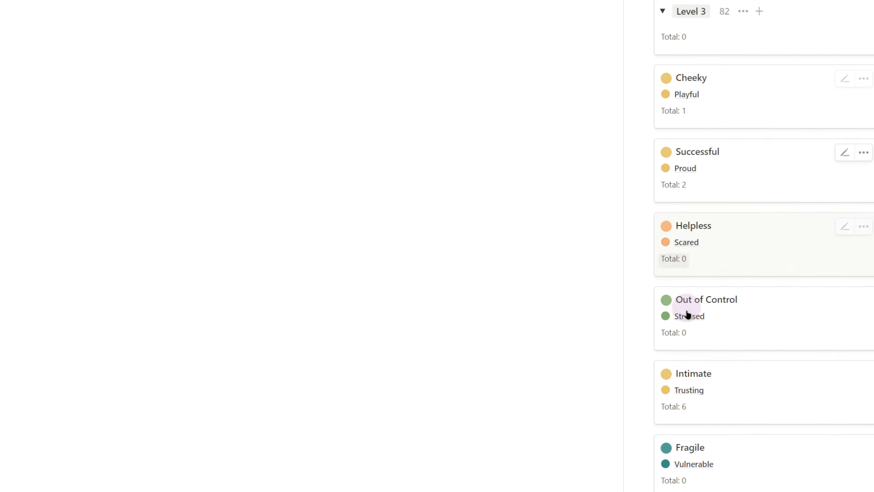
pyautogui.scroll(9, 751, 287)
pyautogui.scroll(20, 751, 286)
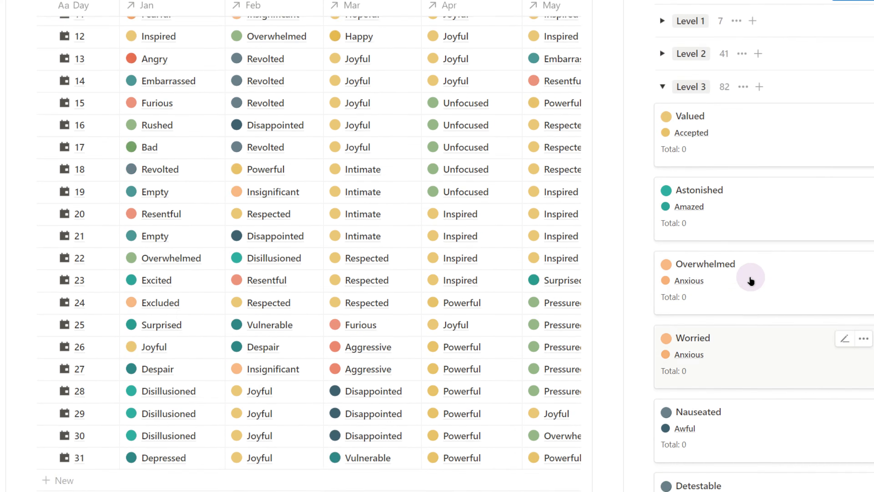
pyautogui.click(662, 231)
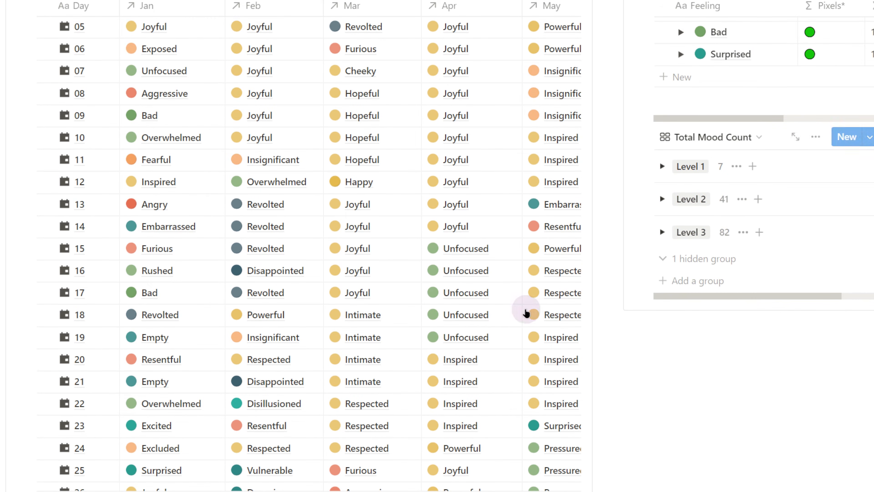
# - View the filled-in Mood Pixels database in its Pixels table view and its Pixels list view
pyautogui.scroll(5, 331, 343)
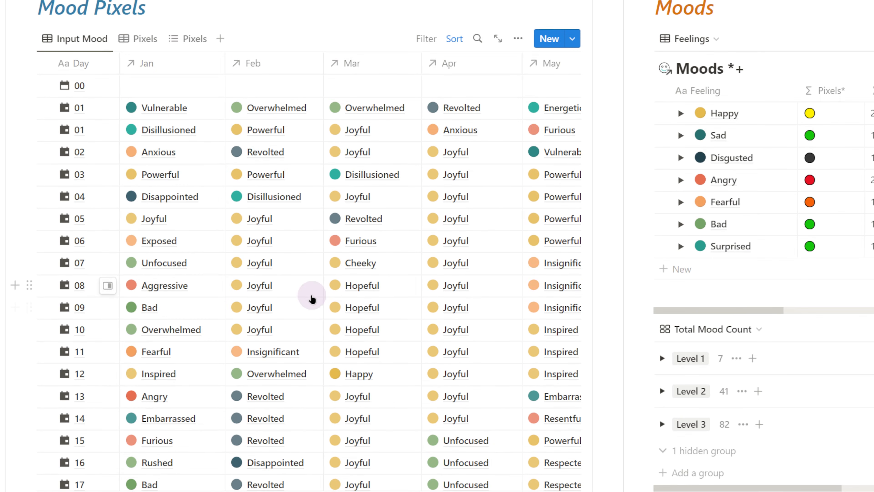
pyautogui.scroll(2, 220, 241)
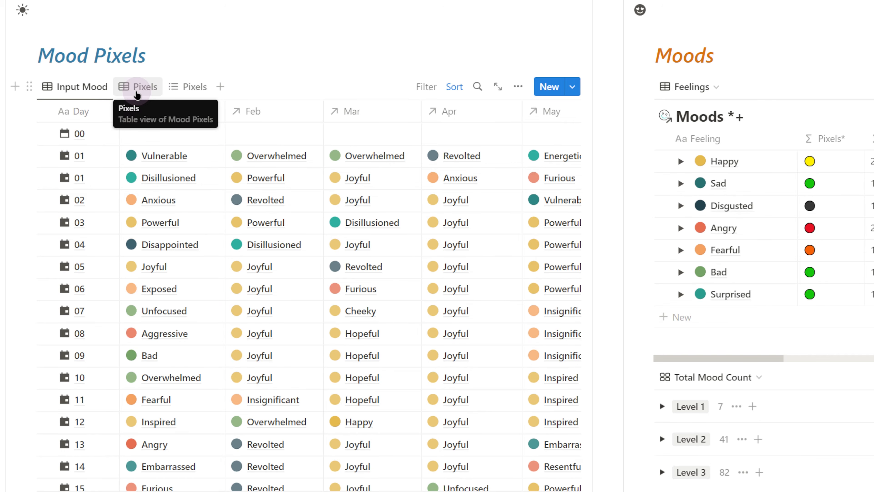
pyautogui.click(137, 91)
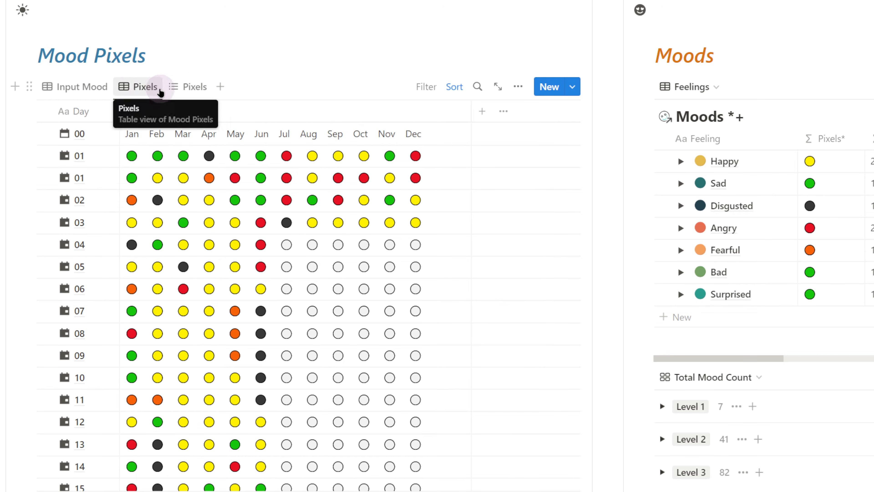
pyautogui.click(194, 89)
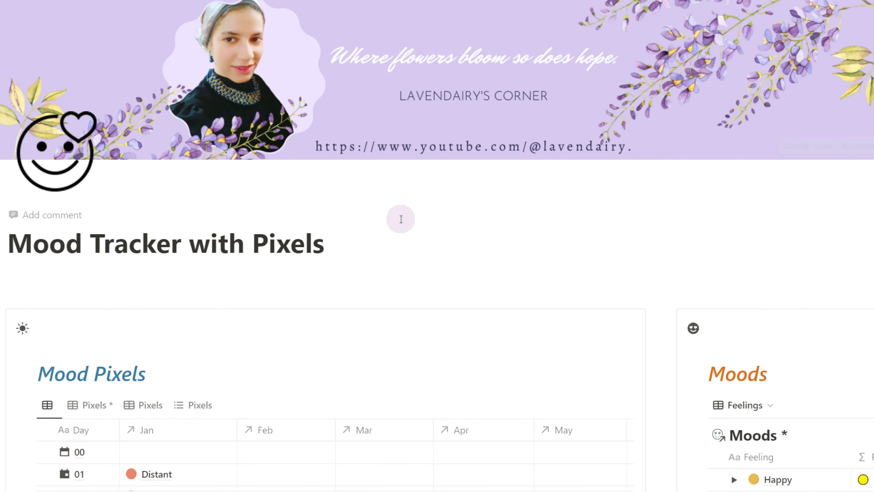
# - In the template version with the extra Pixels * view, compare the Pixels * table with the 2023 Pixels table
pyautogui.scroll(-6, 401, 218)
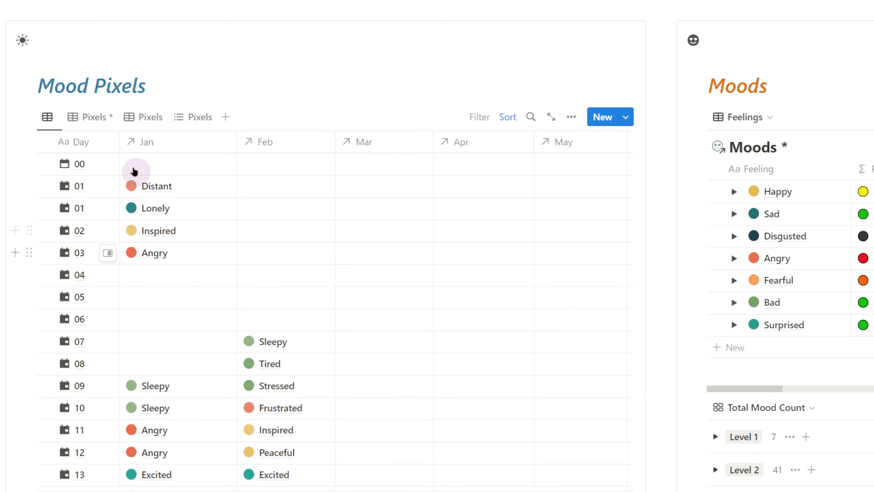
pyautogui.click(94, 119)
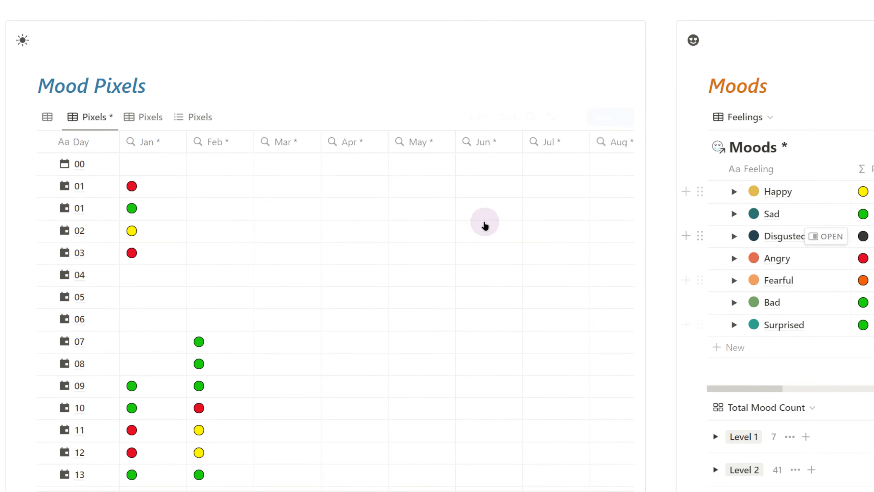
pyautogui.click(146, 121)
pyautogui.scroll(-5, 328, 251)
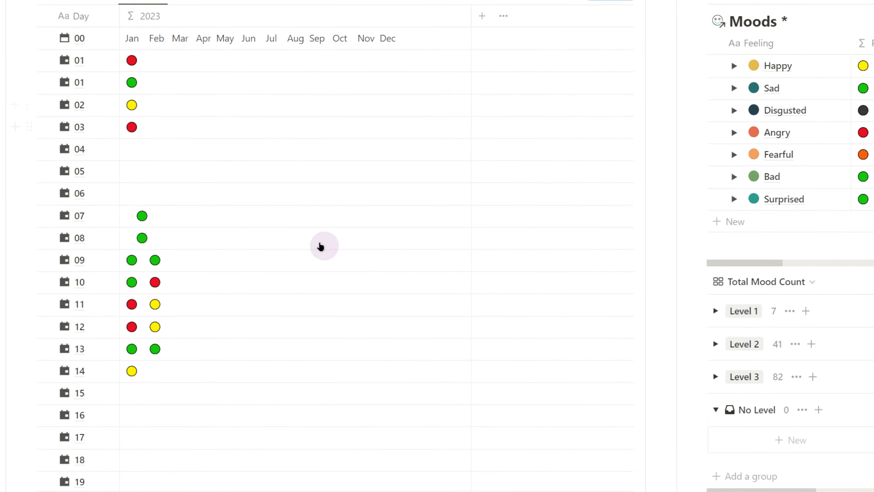
pyautogui.scroll(4, 242, 182)
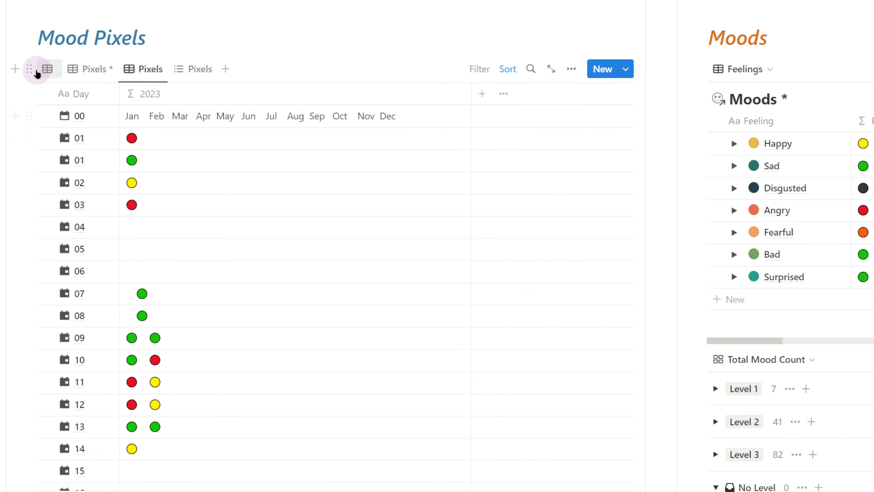
# - Link the mood Angry to day 04 in January and check that day in the Pixels table view
pyautogui.click(46, 70)
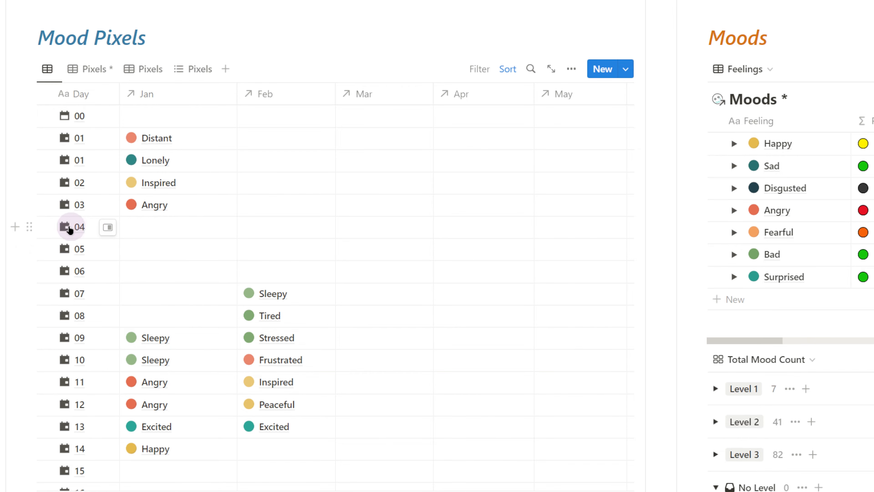
pyautogui.click(132, 230)
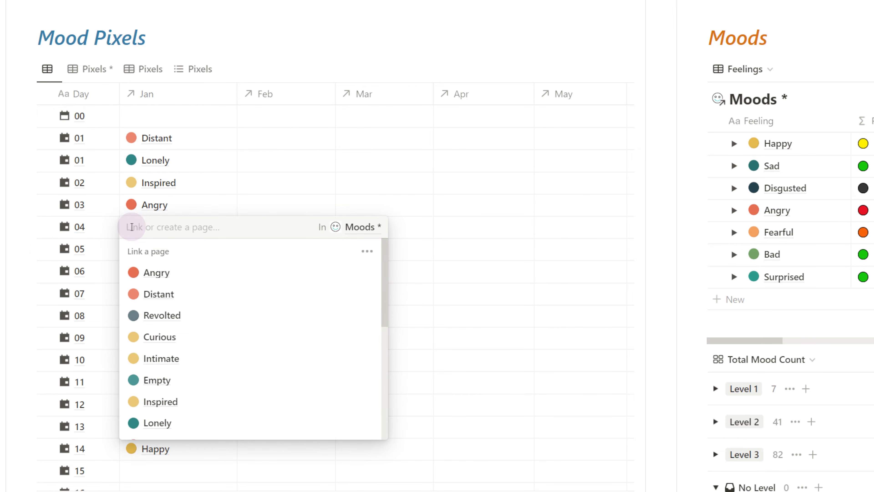
pyautogui.click(156, 272)
pyautogui.click(217, 193)
pyautogui.click(129, 229)
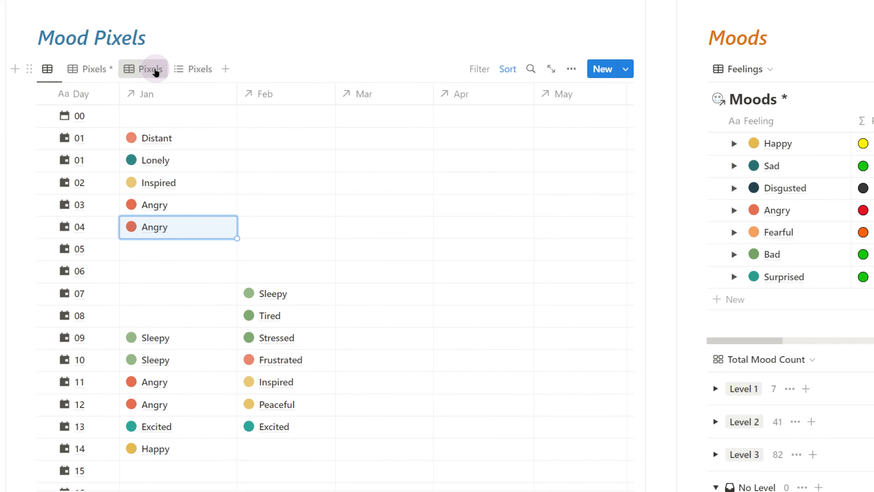
pyautogui.click(155, 70)
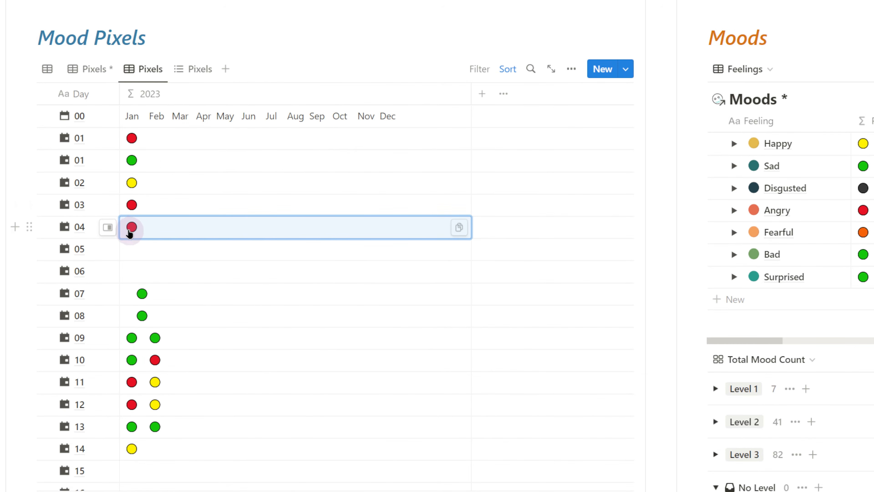
# - Return to the mood input table and remove the mood Angry from day 04 in January
pyautogui.click(47, 69)
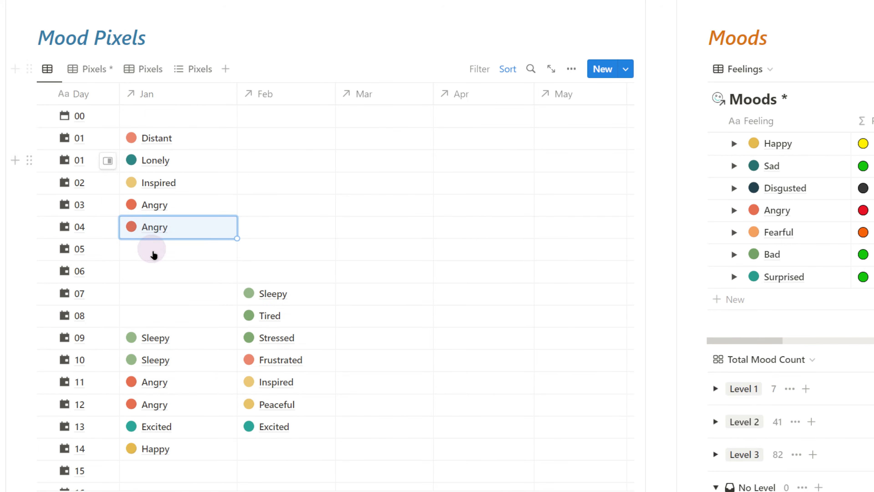
pyautogui.click(153, 233)
pyautogui.click(366, 273)
pyautogui.click(484, 230)
# - Link the mood Angry to day 04 in February and check its pixel in the Pixels table and list views
pyautogui.click(295, 230)
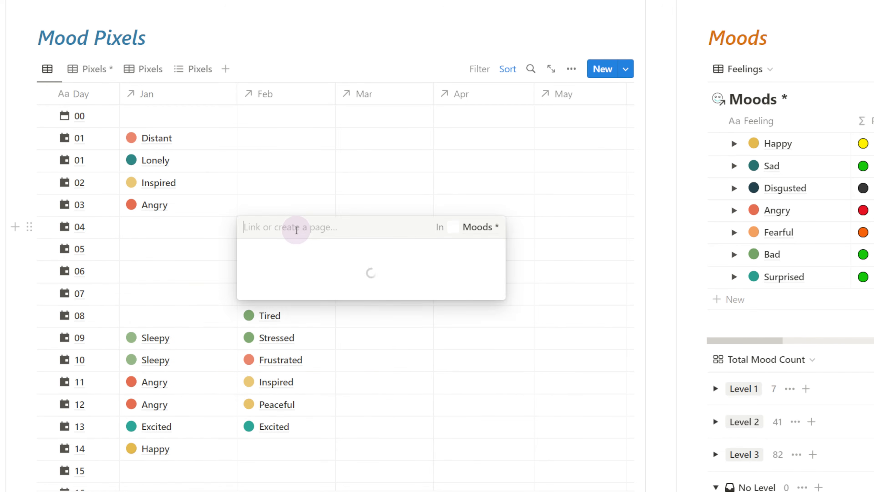
pyautogui.click(287, 273)
pyautogui.press('Escape')
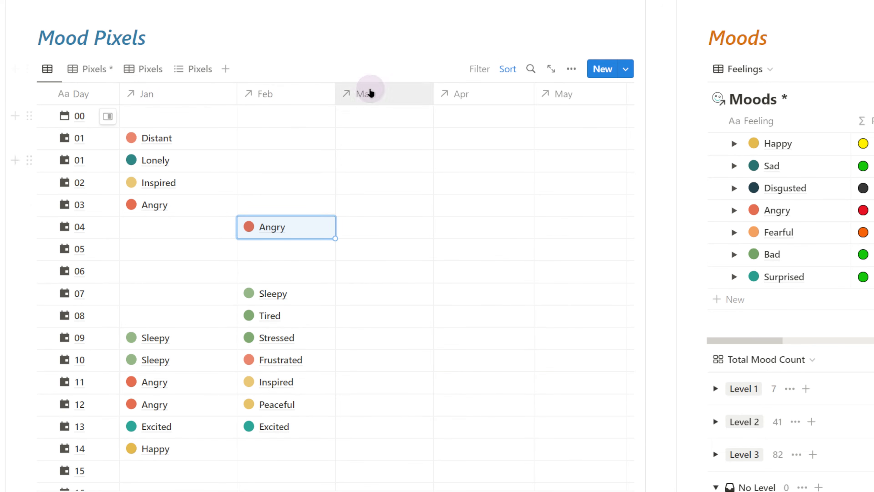
pyautogui.click(146, 71)
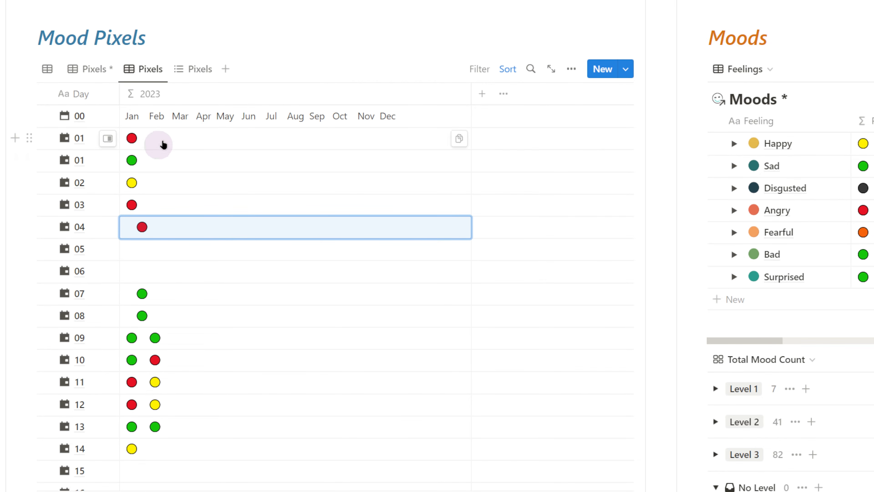
pyautogui.click(192, 76)
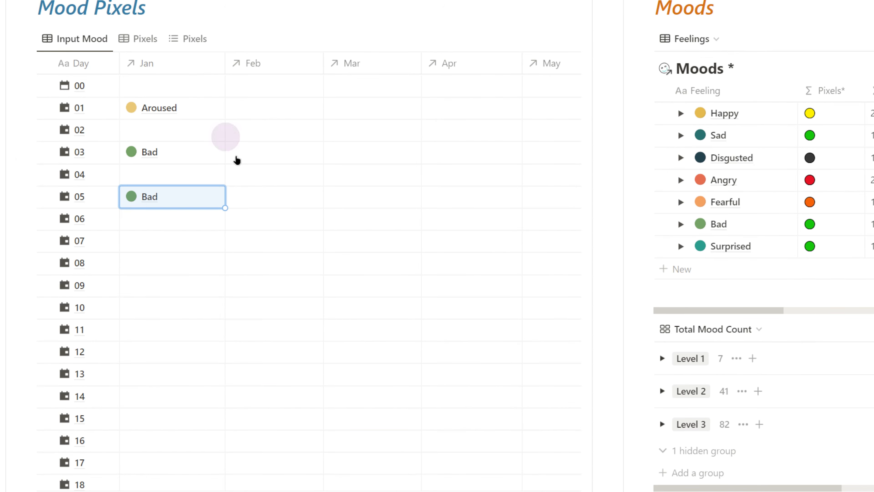
# - In the template version with an Input Mood view, compare the pixel alignment by month in the Pixels table and list views
pyautogui.click(145, 34)
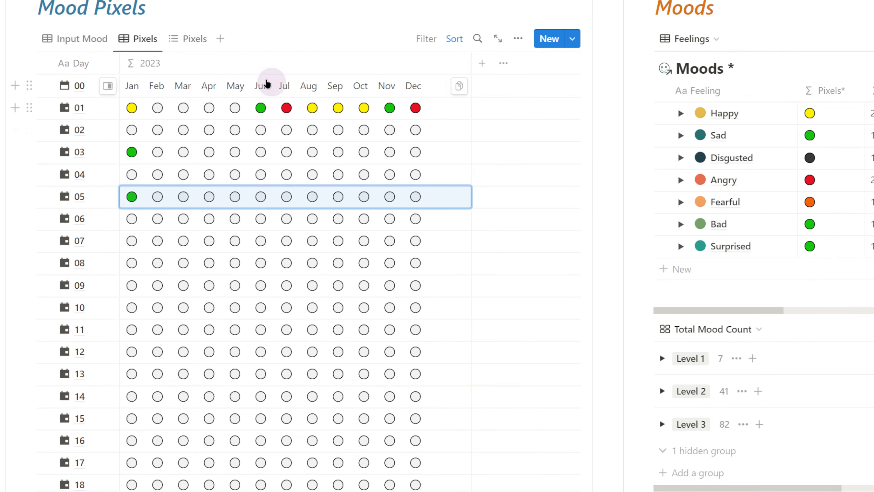
pyautogui.click(194, 38)
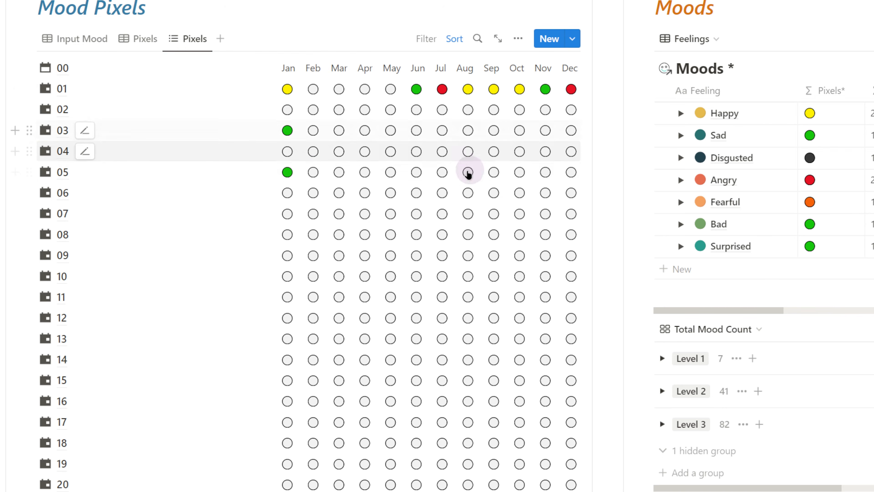
pyautogui.click(79, 47)
pyautogui.click(143, 39)
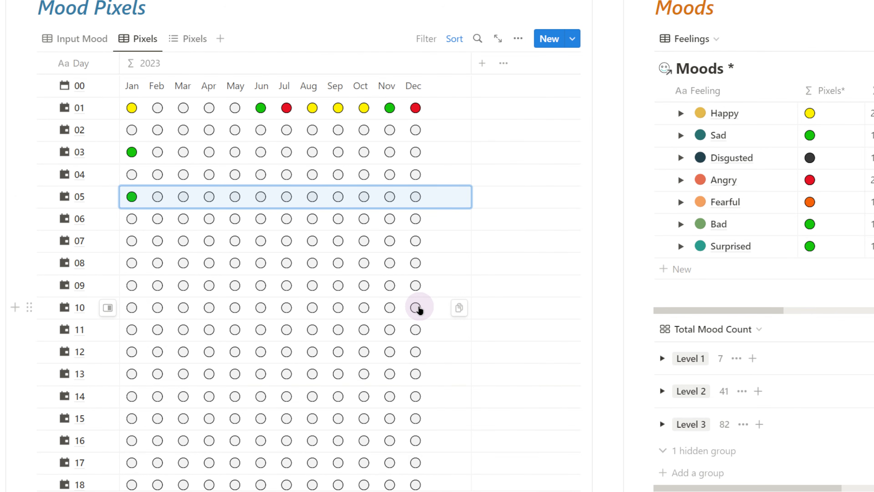
pyautogui.click(189, 39)
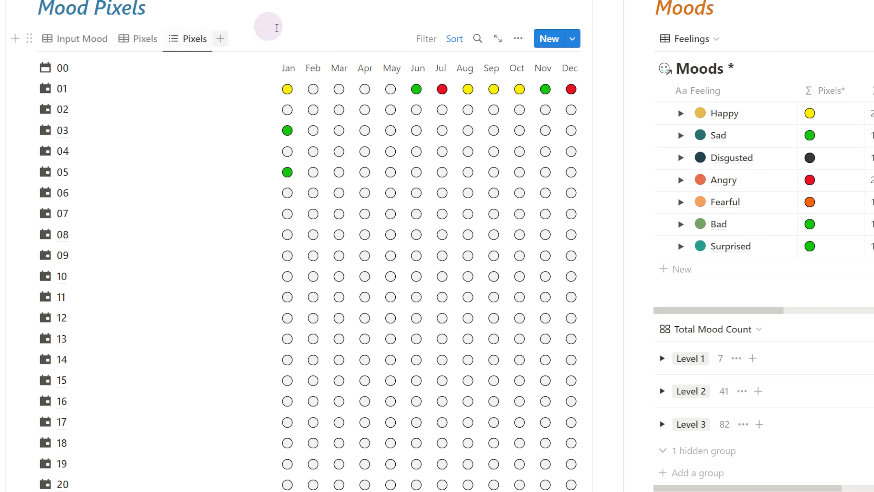
pyautogui.click(147, 46)
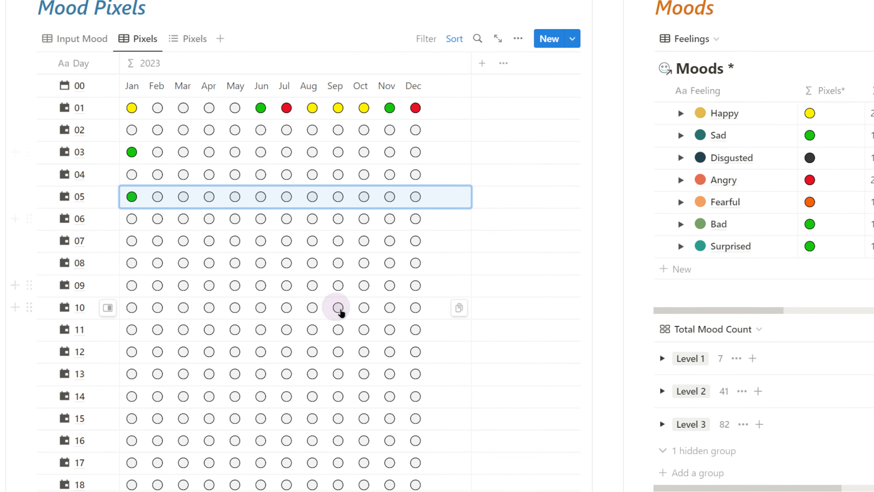
# - Narrow the Mood Pixels column and expand the Level 1 and Level 2 groups in Total Mood Count to review their cards
pyautogui.moveTo(592, 256); pyautogui.dragTo(463, 255)
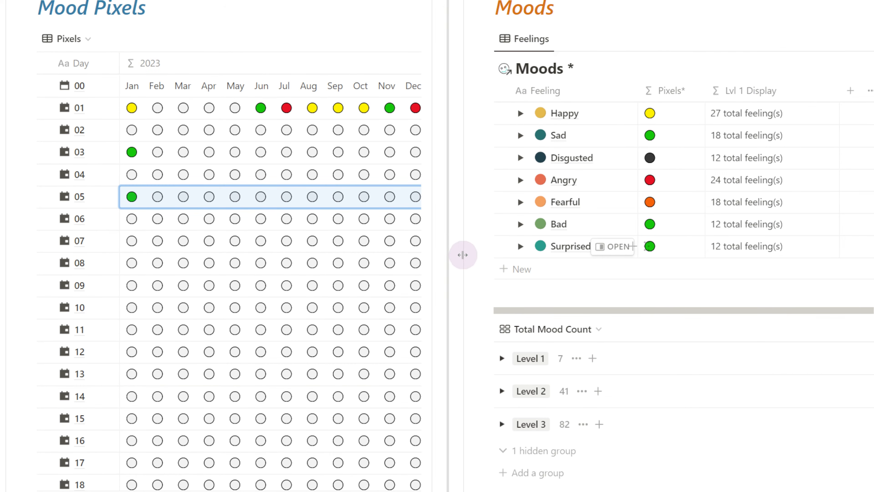
pyautogui.click(502, 358)
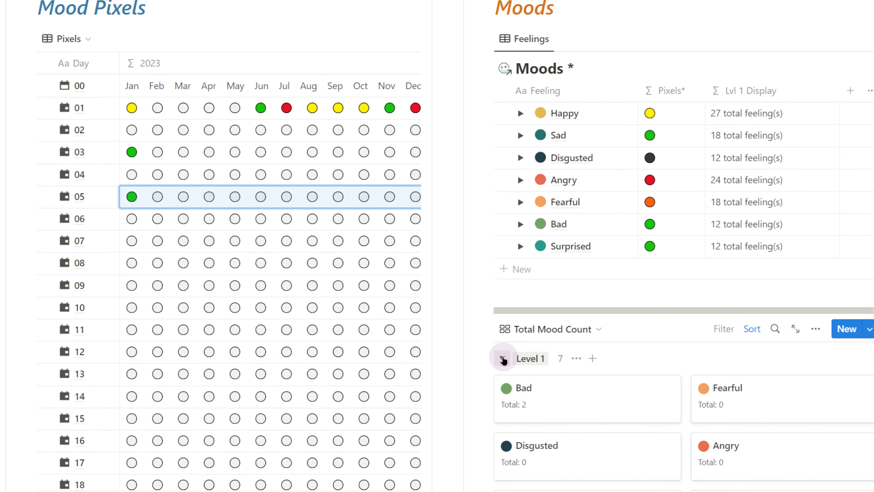
pyautogui.scroll(-5, 503, 360)
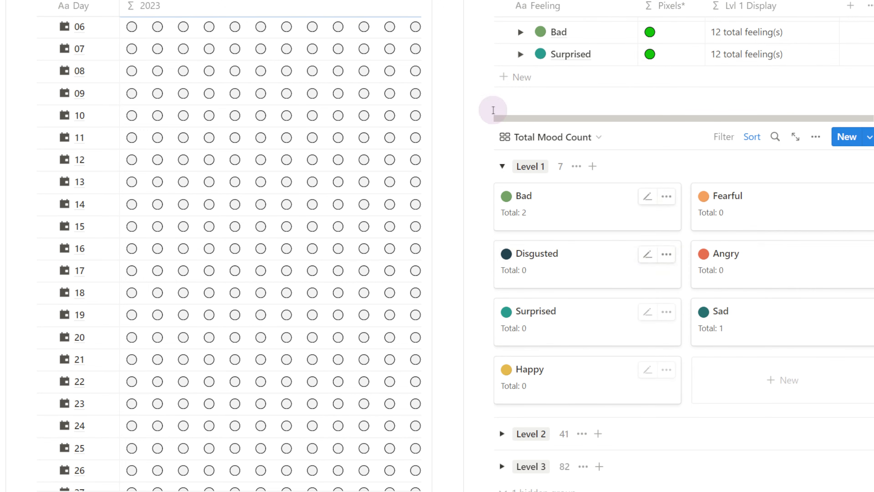
pyautogui.scroll(-5, 513, 165)
pyautogui.click(501, 242)
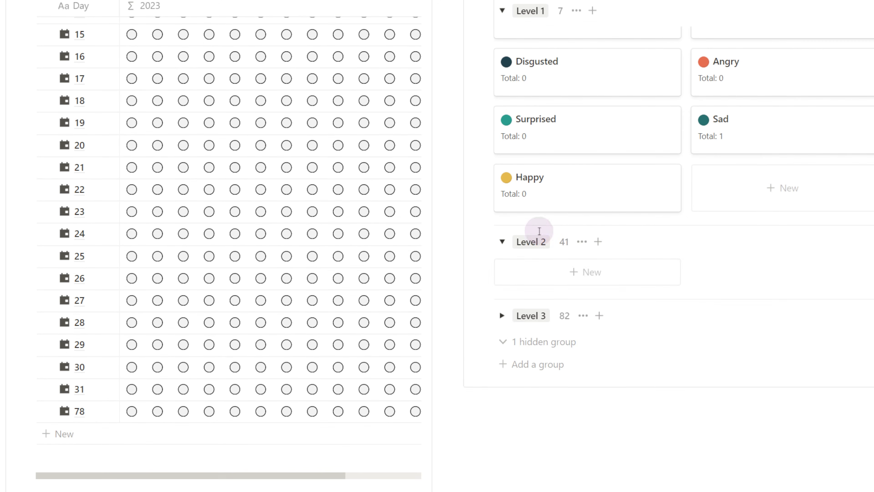
pyautogui.scroll(3, 642, 225)
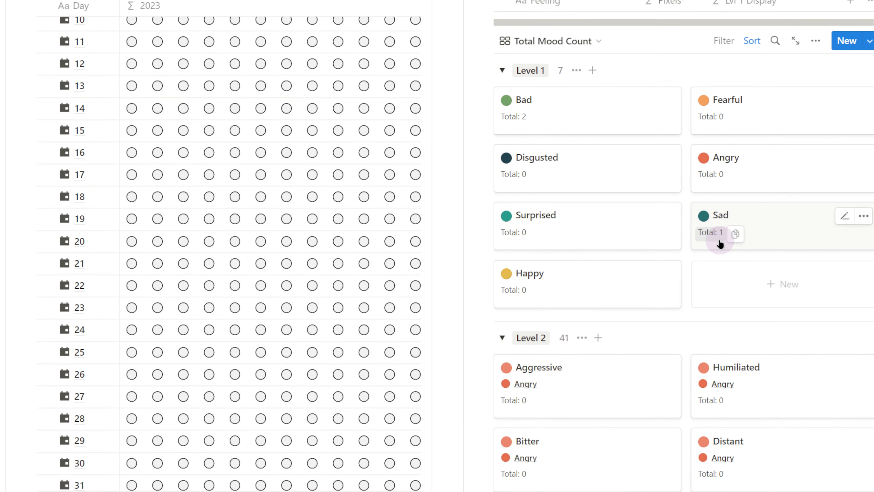
pyautogui.scroll(-6, 737, 237)
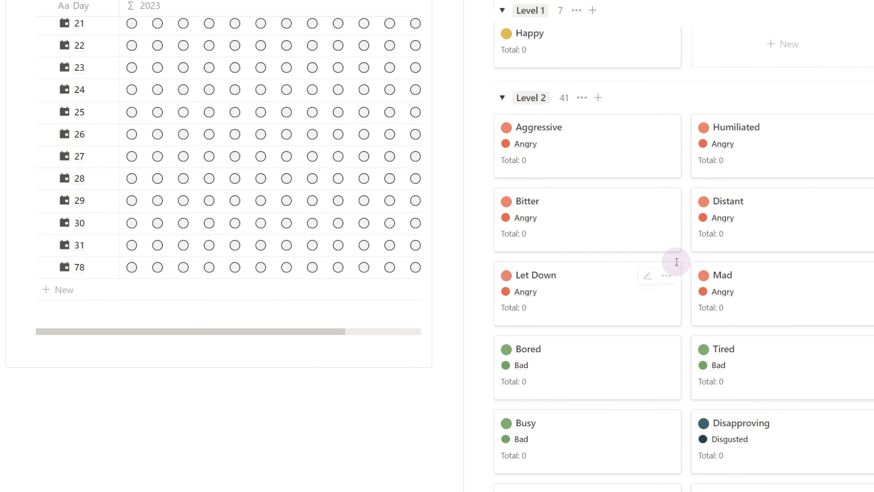
pyautogui.scroll(-1, 705, 272)
pyautogui.scroll(6, 536, 258)
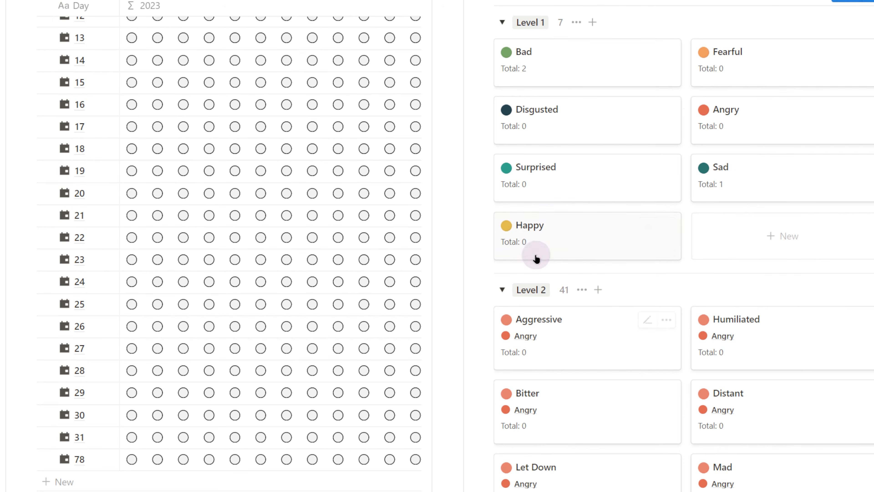
# - Collapse the Level 2 and Level 1 groups in Total Mood Count
pyautogui.click(503, 292)
pyautogui.scroll(2, 593, 291)
pyautogui.click(502, 167)
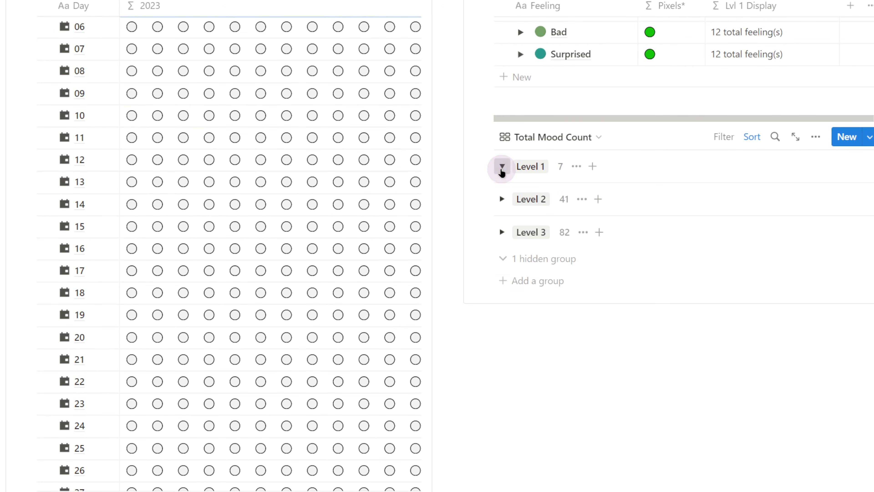
# - Widen the Mood Pixels column slightly and switch it to the Pixels list view
pyautogui.scroll(3, 404, 298)
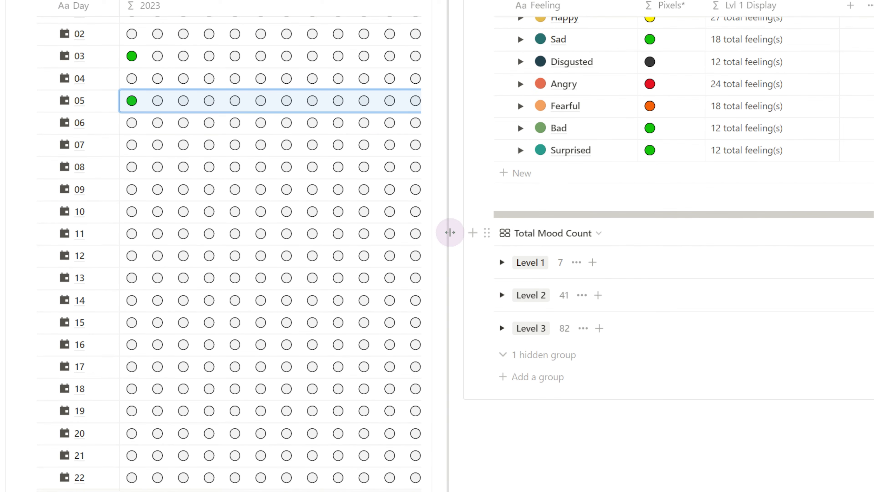
pyautogui.moveTo(464, 228); pyautogui.dragTo(486, 230)
pyautogui.scroll(6, 347, 232)
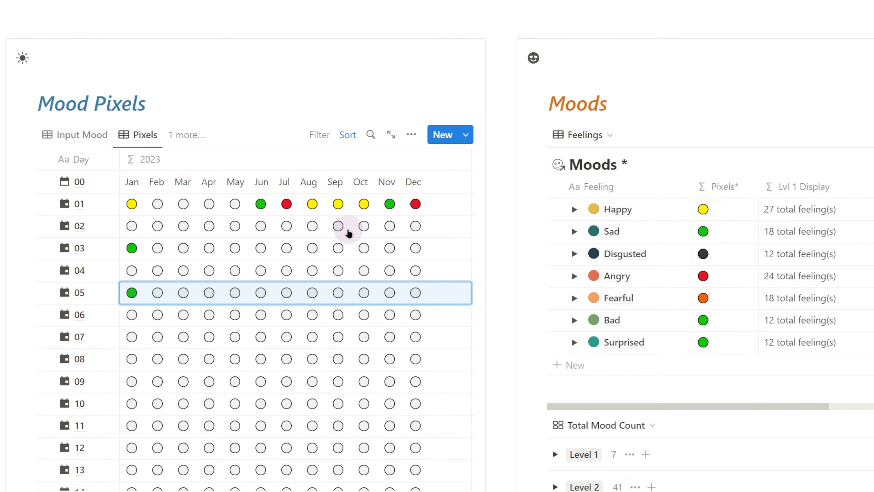
pyautogui.click(173, 134)
pyautogui.click(197, 225)
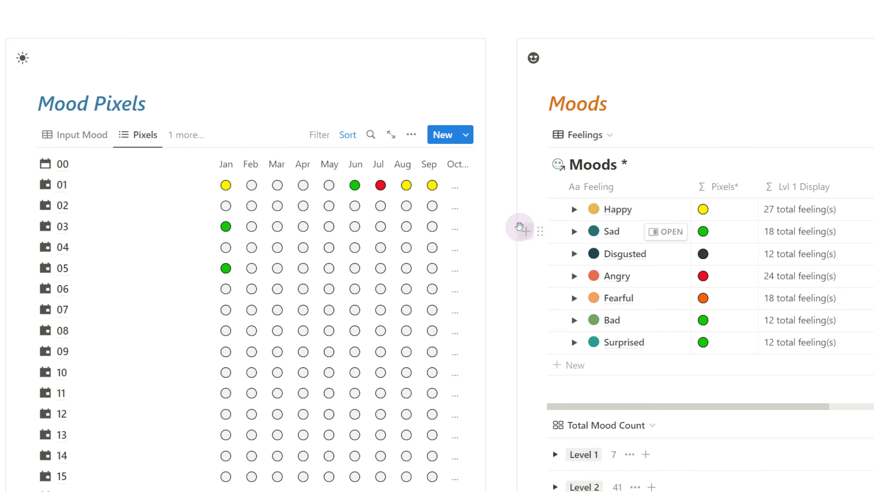
# - Expand the Level 1 group in Total Mood Count again and review its mood totals alongside the pixel list
pyautogui.scroll(-7, 519, 225)
pyautogui.click(555, 215)
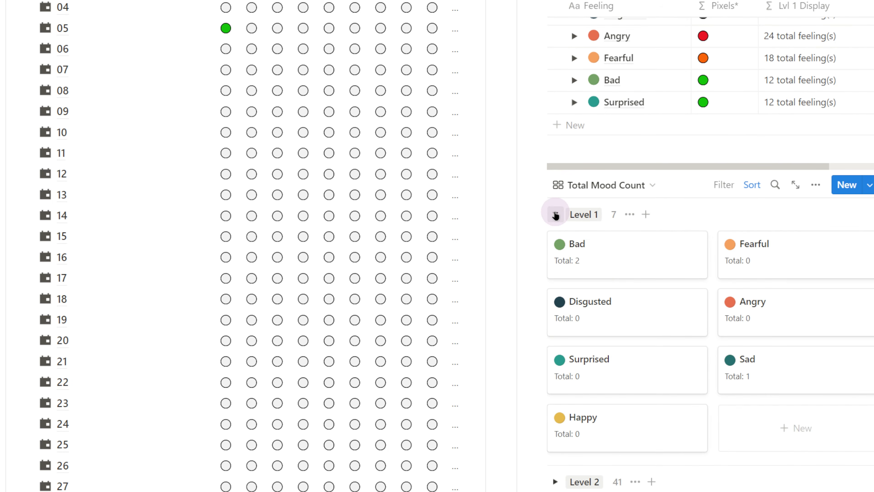
pyautogui.scroll(-4, 556, 215)
pyautogui.scroll(11, 556, 215)
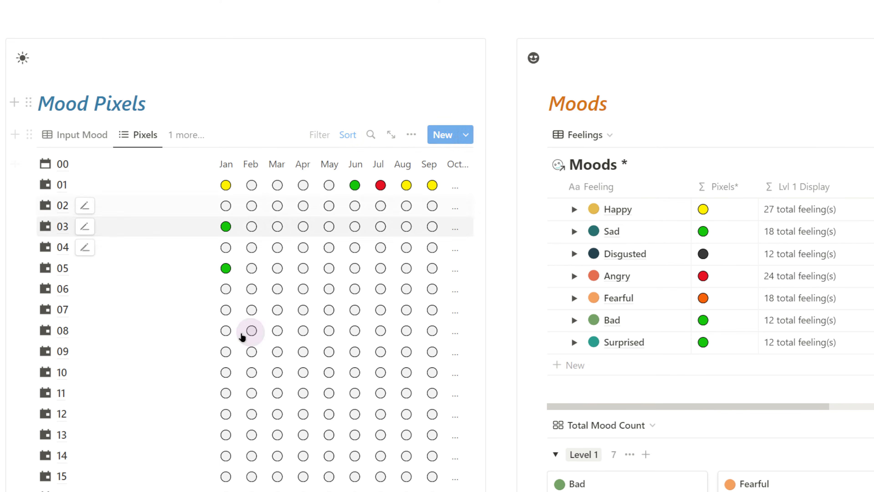
pyautogui.scroll(-7, 334, 281)
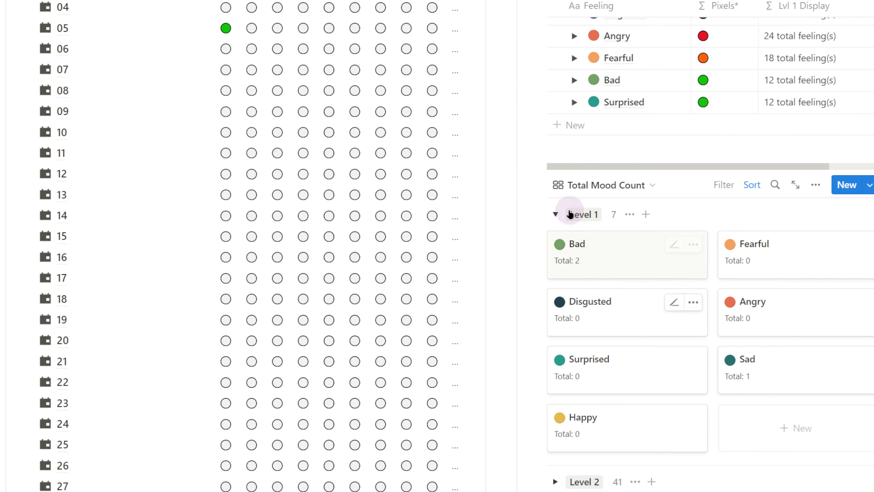
# - Review the template's introduction and usage notes, then the Level 1 mood totals
pyautogui.scroll(14, 589, 184)
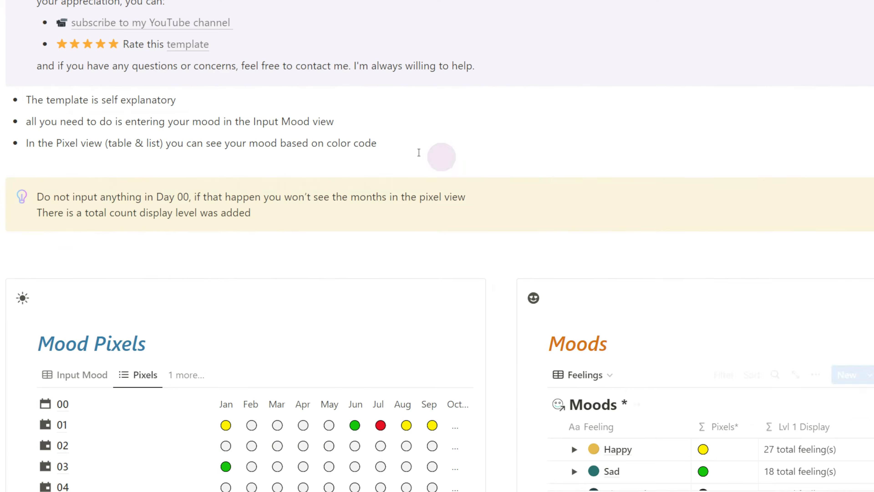
pyautogui.scroll(4, 527, 175)
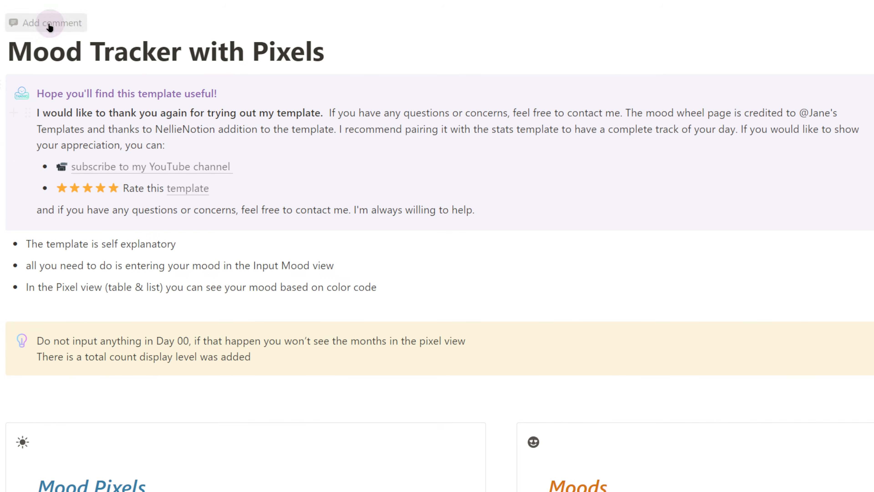
pyautogui.scroll(3, 50, 27)
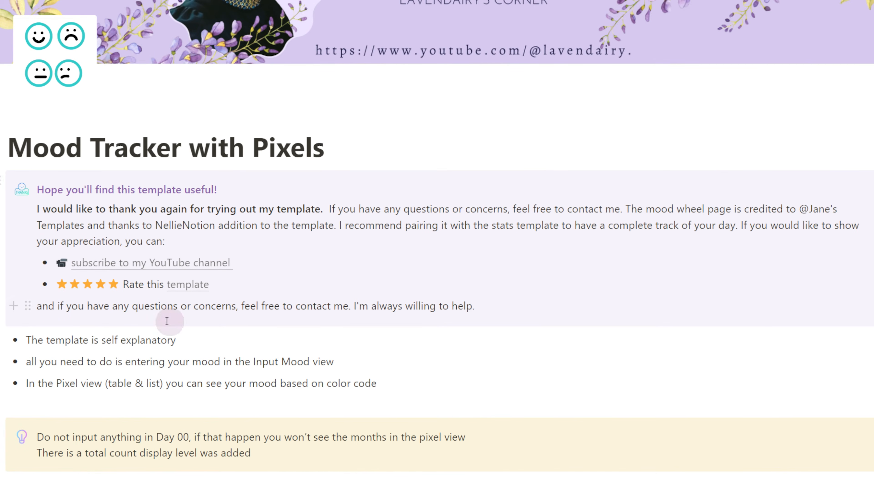
pyautogui.scroll(-5, 564, 298)
pyautogui.scroll(-17, 564, 299)
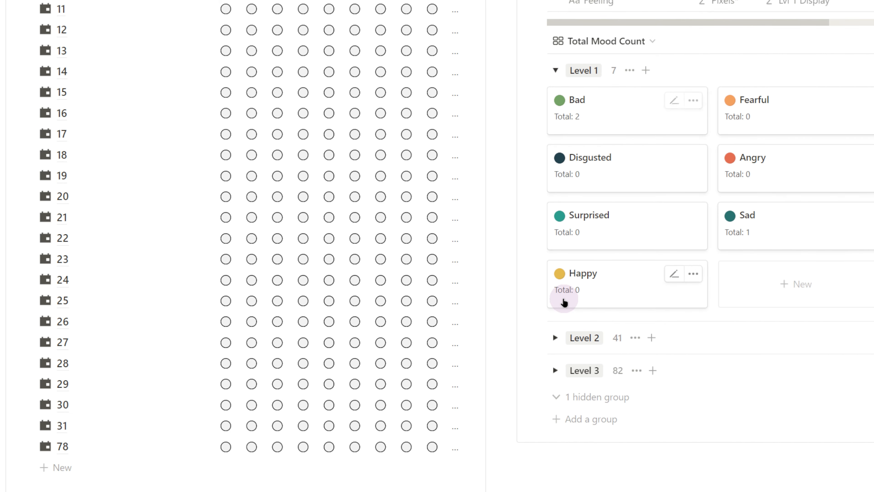
pyautogui.scroll(-4, 564, 302)
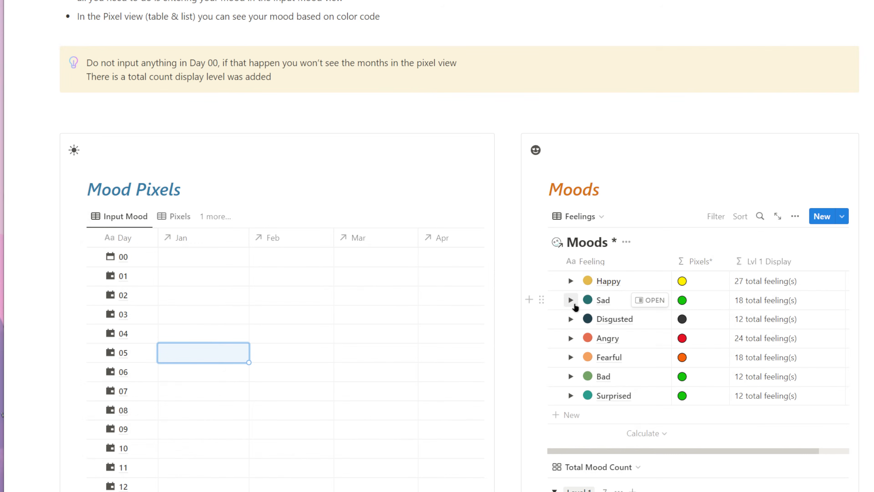
# - In the other template copy, widen the Mood Pixels column and check its Pixels list and table views
pyautogui.moveTo(503, 236); pyautogui.dragTo(614, 244)
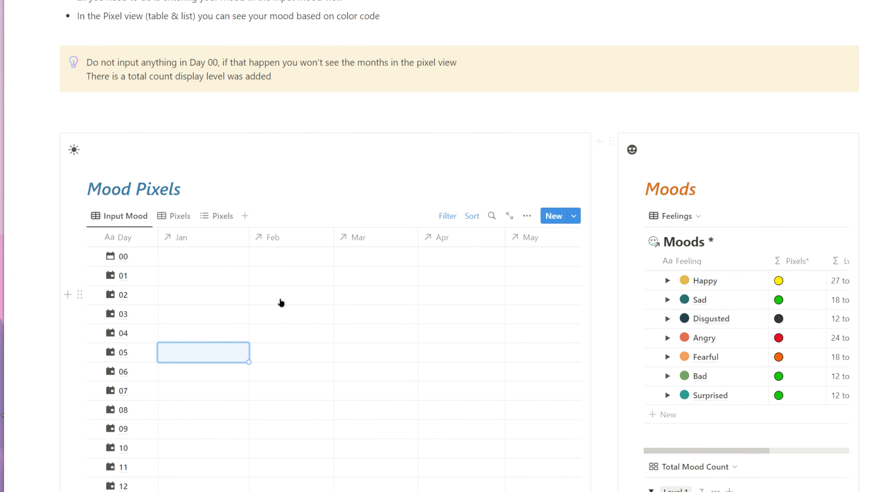
pyautogui.scroll(-4, 281, 303)
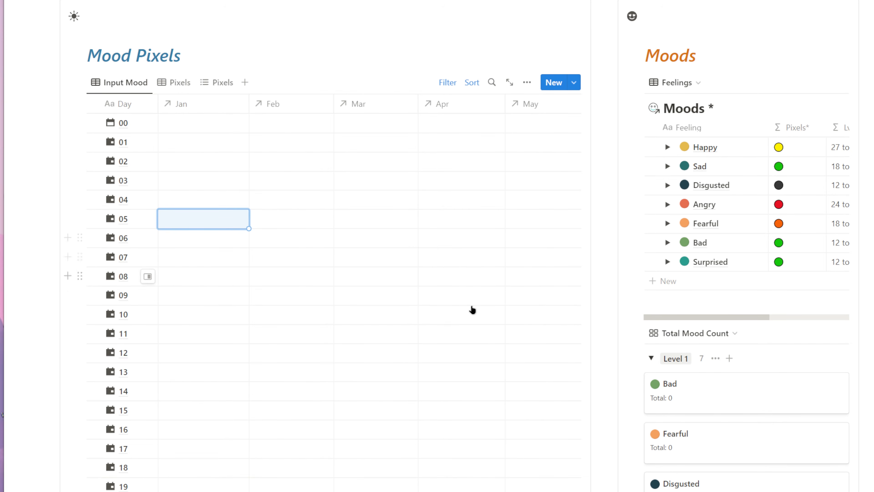
pyautogui.click(225, 84)
pyautogui.click(182, 90)
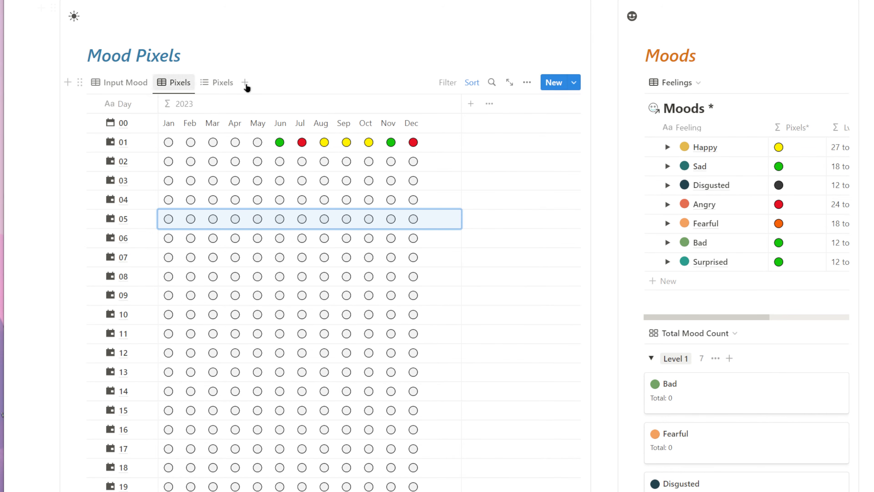
# - Open day 78 from the Pixels table in side peek, examine its Created time and Year properties, and close it
pyautogui.scroll(-10, 151, 129)
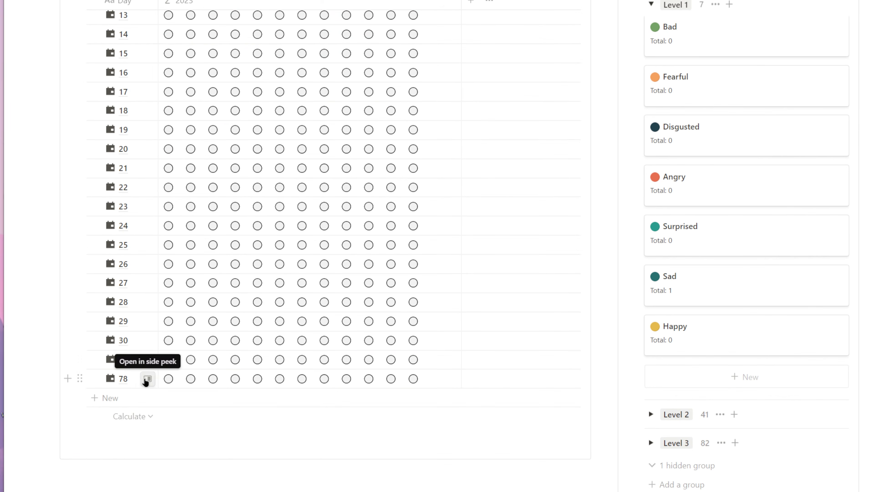
pyautogui.click(147, 379)
pyautogui.scroll(-10, 472, 328)
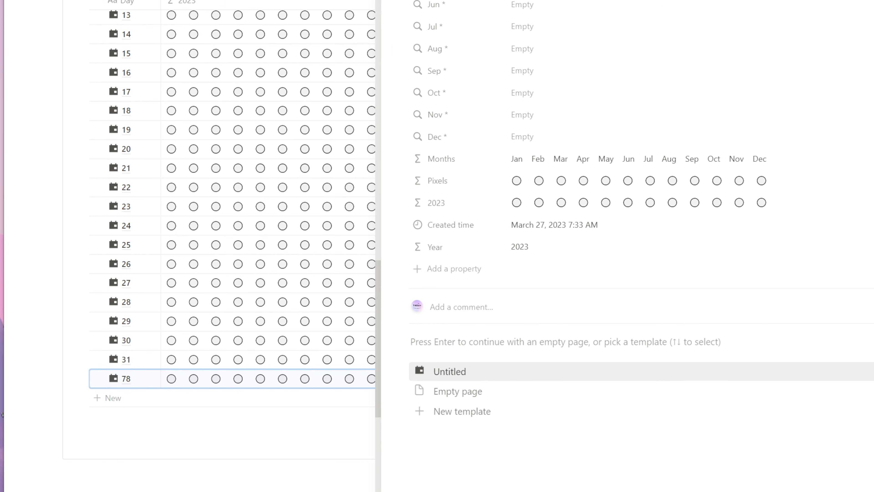
pyautogui.click(326, 145)
pyautogui.scroll(8, 288, 236)
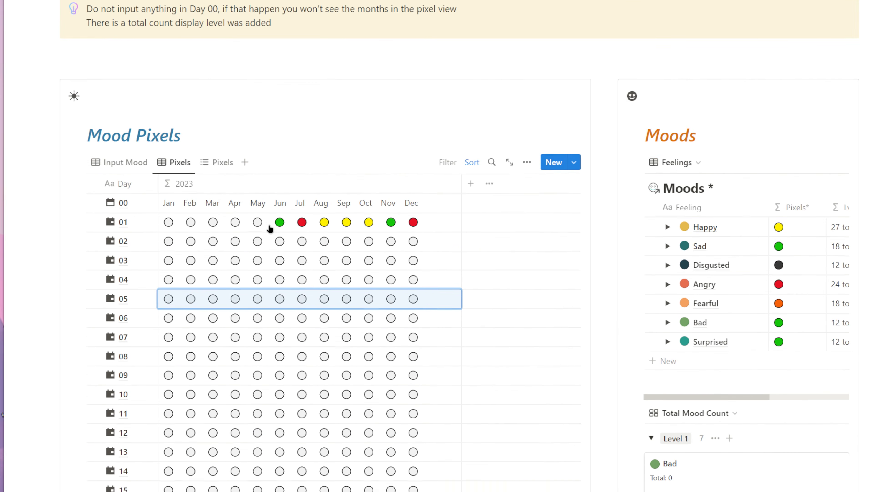
# - Return to the Input Mood view and look through its day rows down to day 78
pyautogui.click(118, 174)
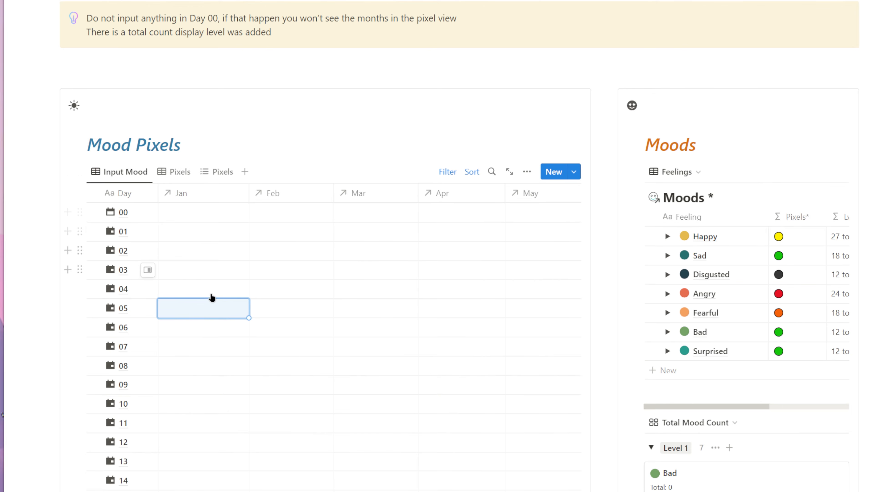
pyautogui.scroll(-15, 212, 298)
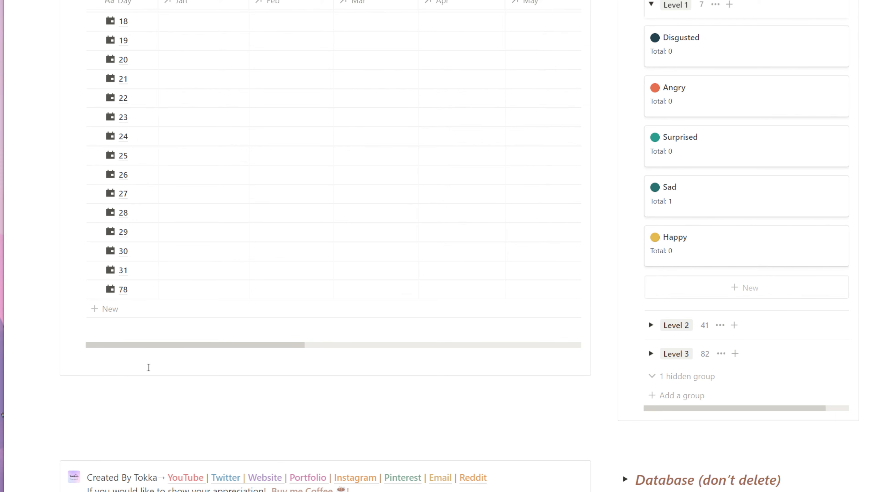
pyautogui.scroll(15, 149, 367)
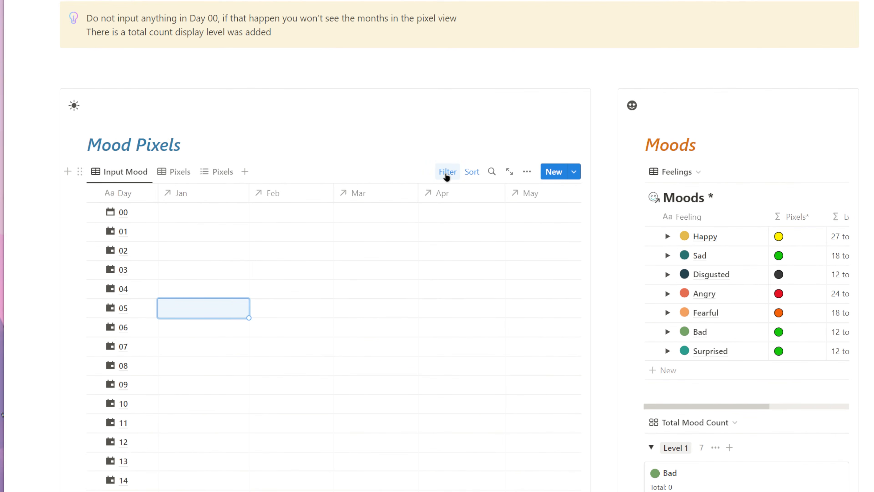
# - Show the Input Mood view's filters and set the Year filter to 2024
pyautogui.click(447, 175)
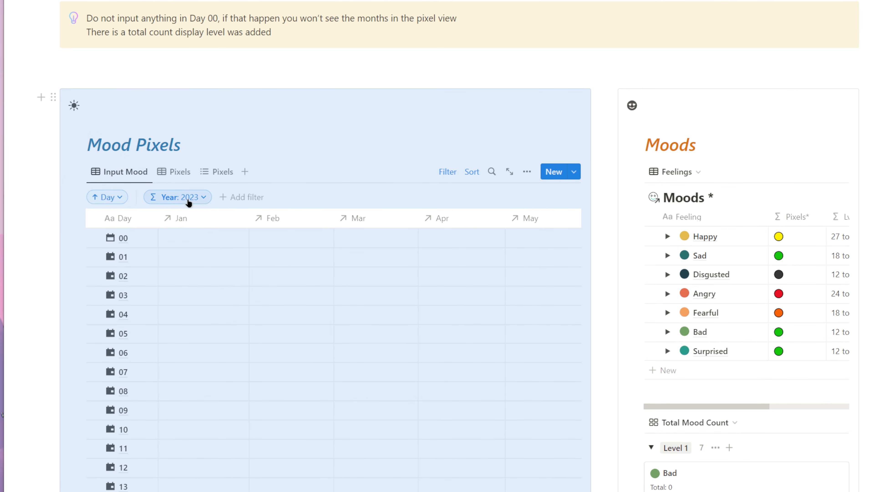
pyautogui.click(195, 200)
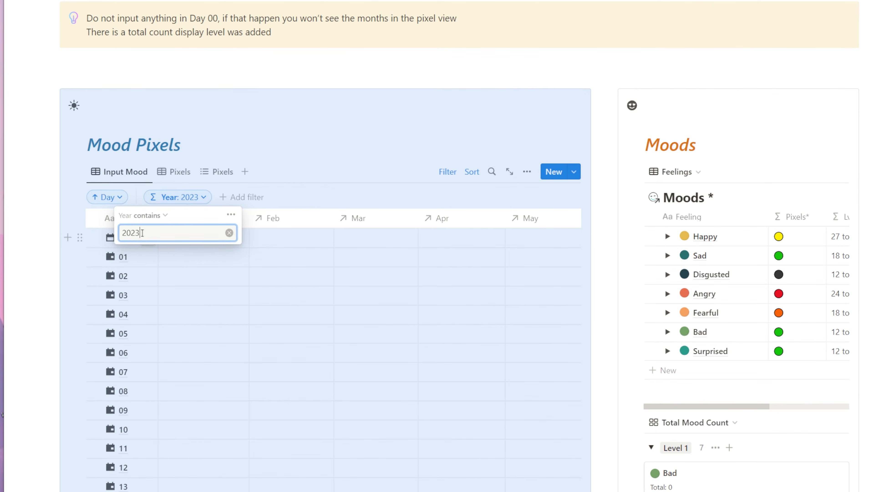
pyautogui.press('BackSpace')
pyautogui.write('4')
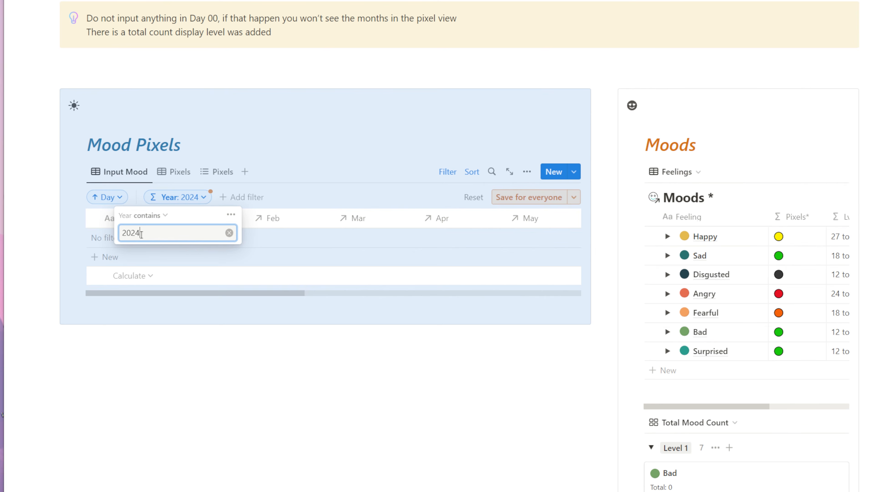
# - Set the Year filter back to 2023 and close the filter settings
pyautogui.press('BackSpace')
pyautogui.write('3')
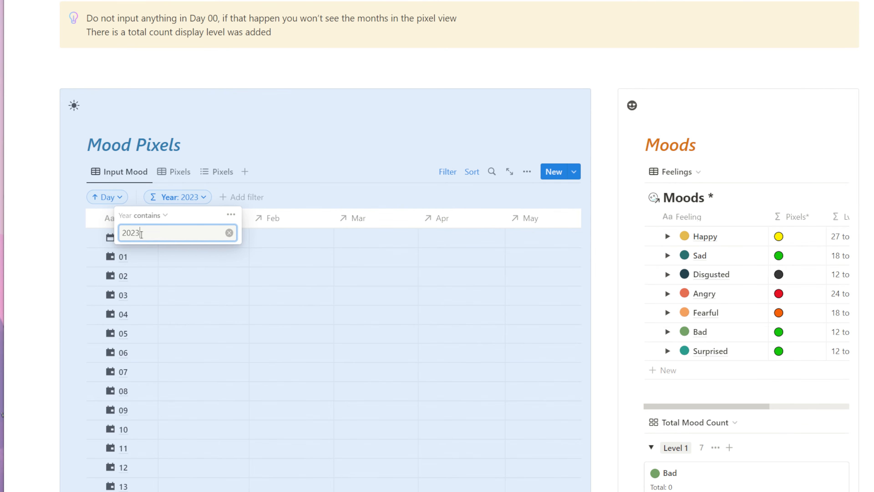
pyautogui.click(315, 75)
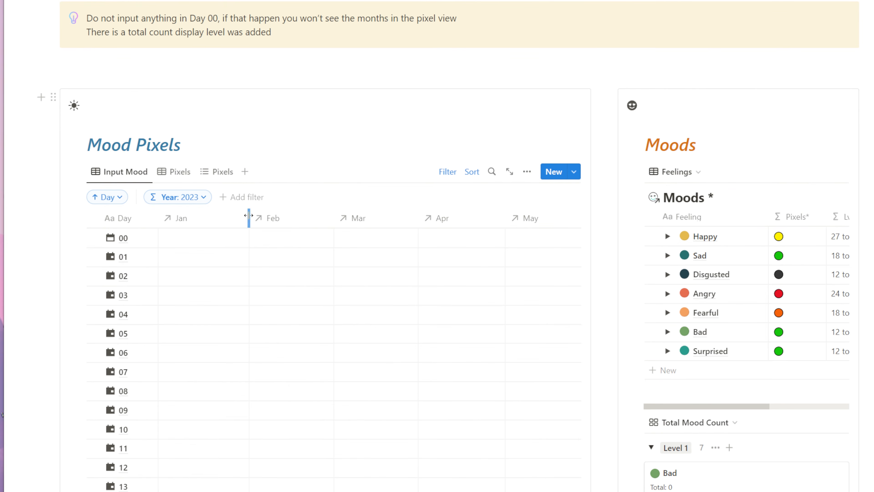
# - Open day 78 from the Input Mood table in side peek to view its properties
pyautogui.scroll(-5, 193, 215)
pyautogui.scroll(-6, 193, 214)
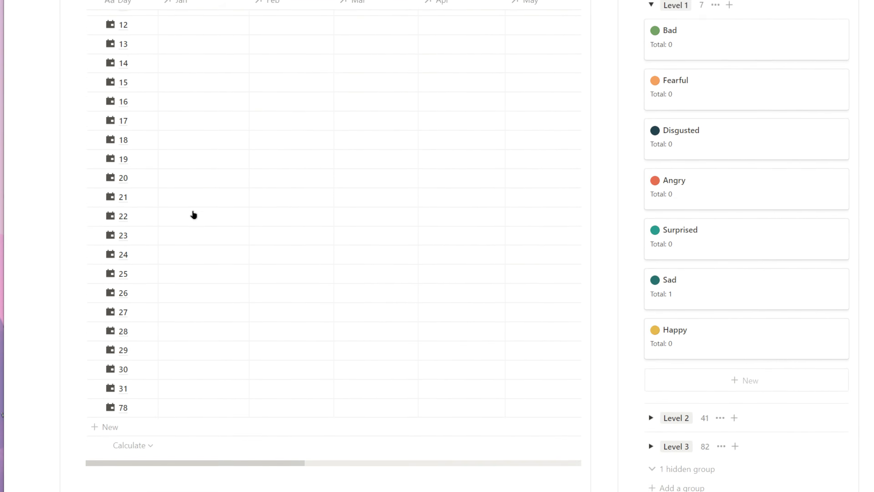
pyautogui.click(148, 315)
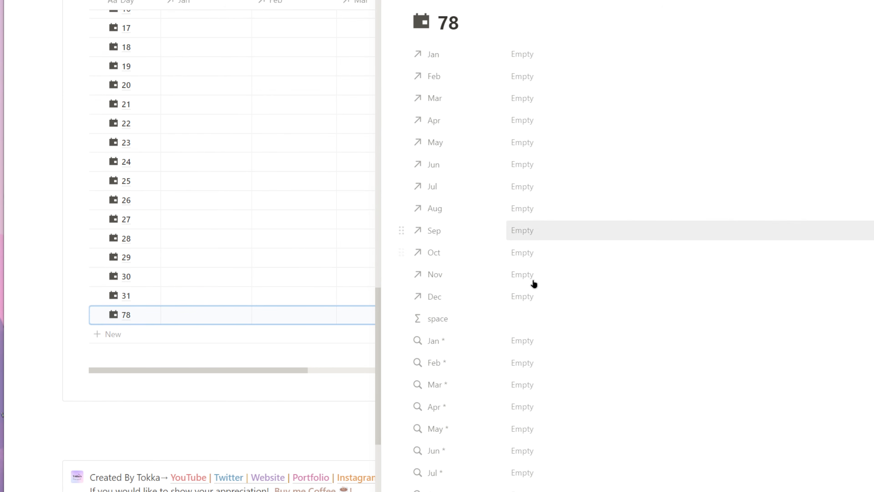
# - Check day 78's properties down to Year, and delete the day 78 row from the Input Mood table
pyautogui.scroll(-6, 533, 255)
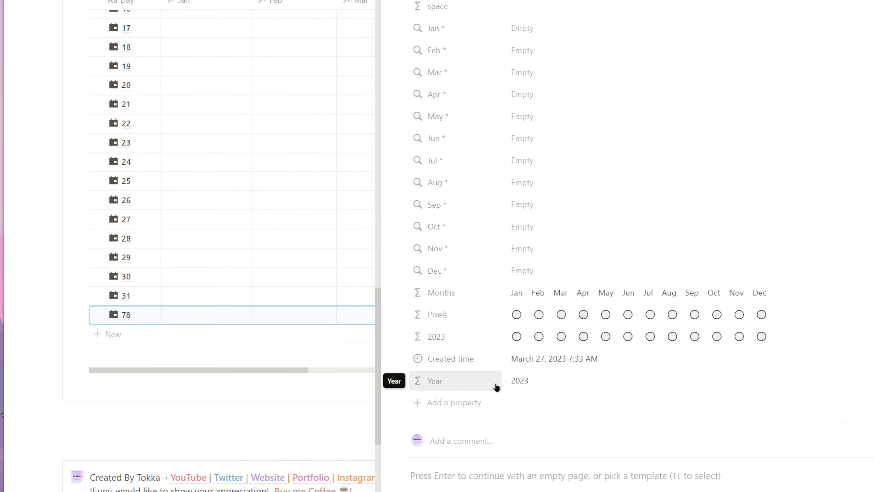
pyautogui.click(387, 1)
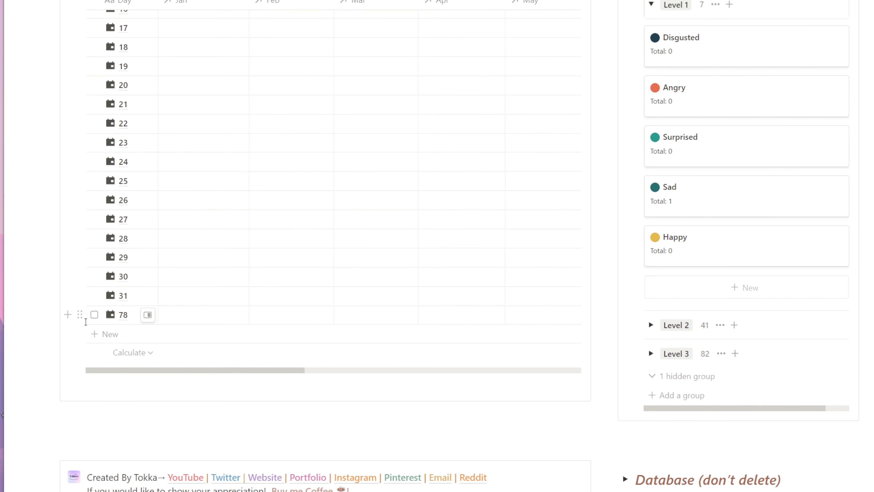
pyautogui.click(94, 315)
pyautogui.press('Delete')
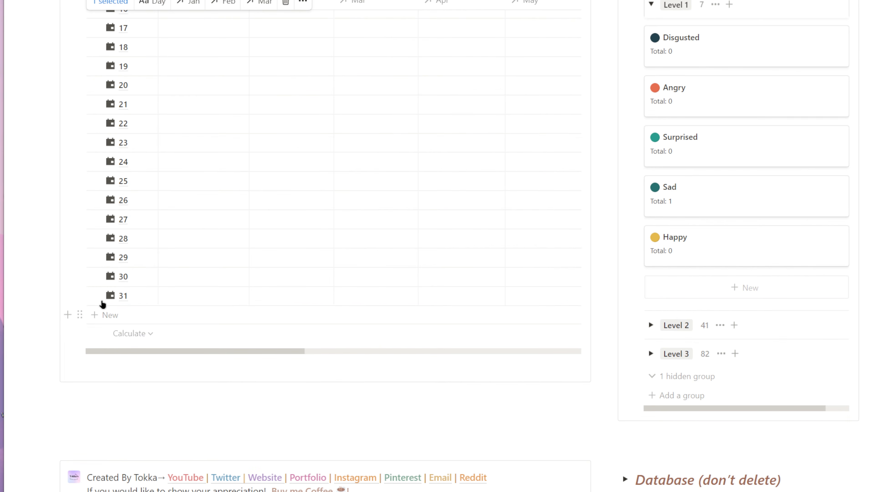
# - Look through the Input Mood table's day rows from 00 to 31
pyautogui.scroll(15, 102, 303)
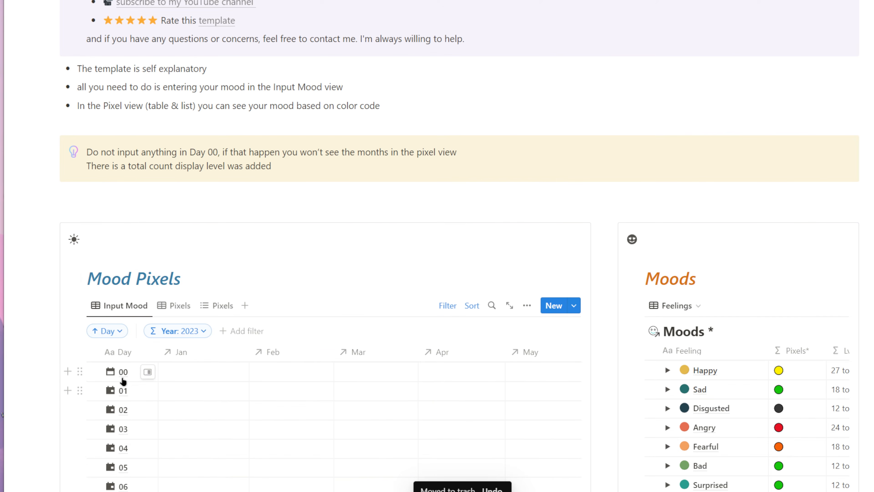
pyautogui.scroll(-5, 121, 370)
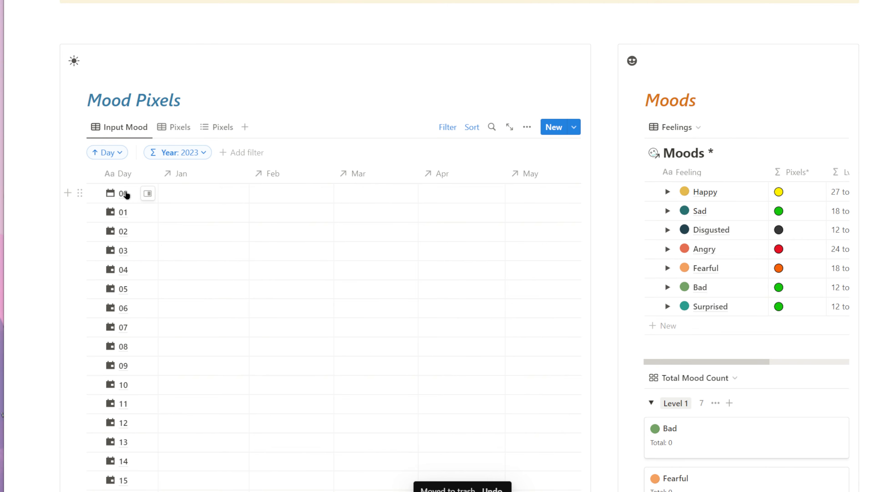
pyautogui.scroll(-6, 125, 203)
pyautogui.scroll(5, 128, 200)
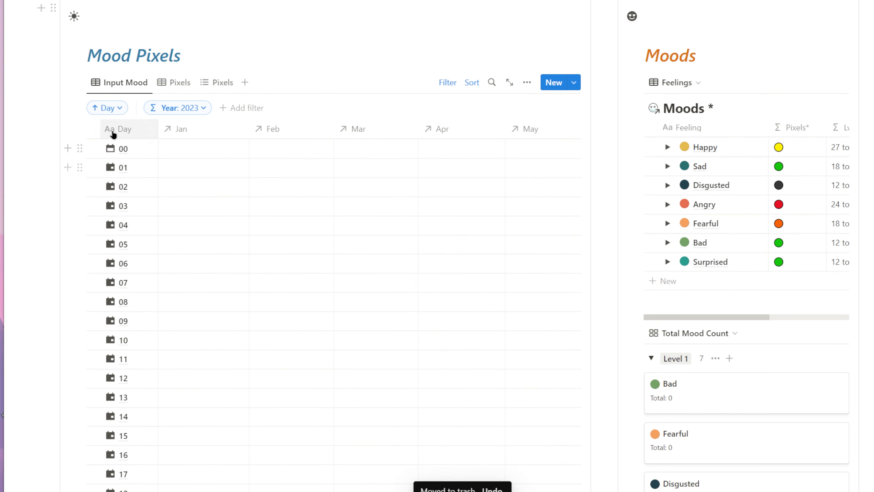
pyautogui.scroll(-4, 121, 179)
pyautogui.scroll(-6, 124, 238)
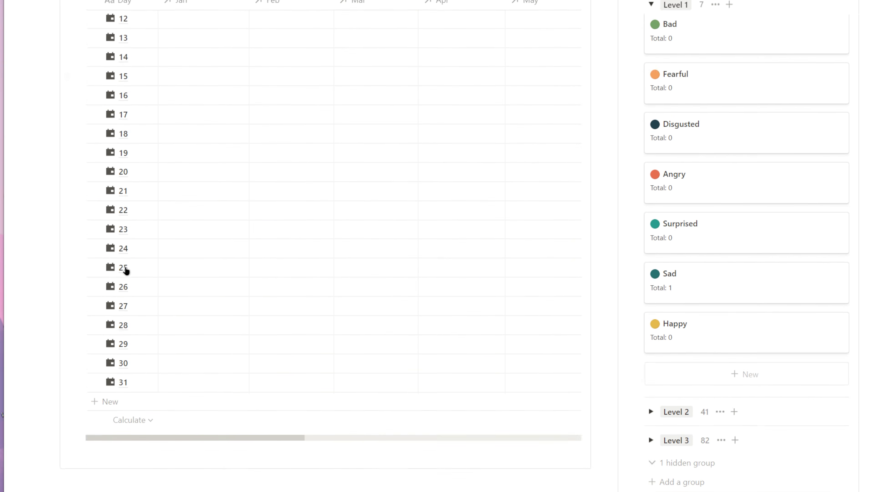